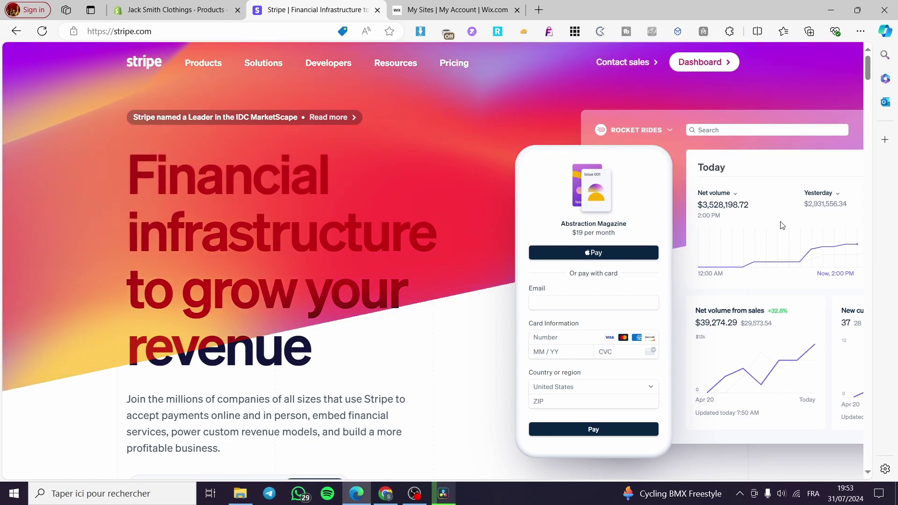
- Open the Stripe account dashboard, then switch to the Wix Sites tab listing three sites
left_click(717, 64)
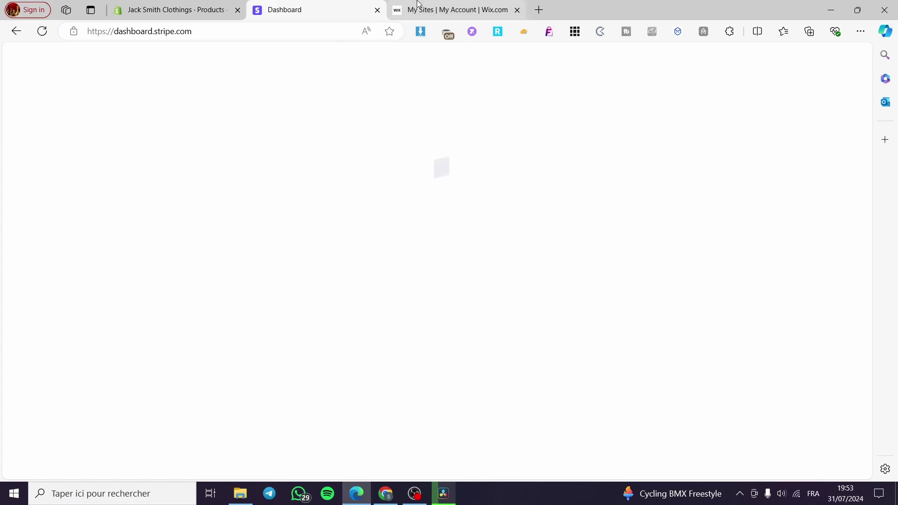
left_click(398, 9)
- Open the dashboard of the published Jacktrucking site from the Wix Sites list
mouse_move(340, 283)
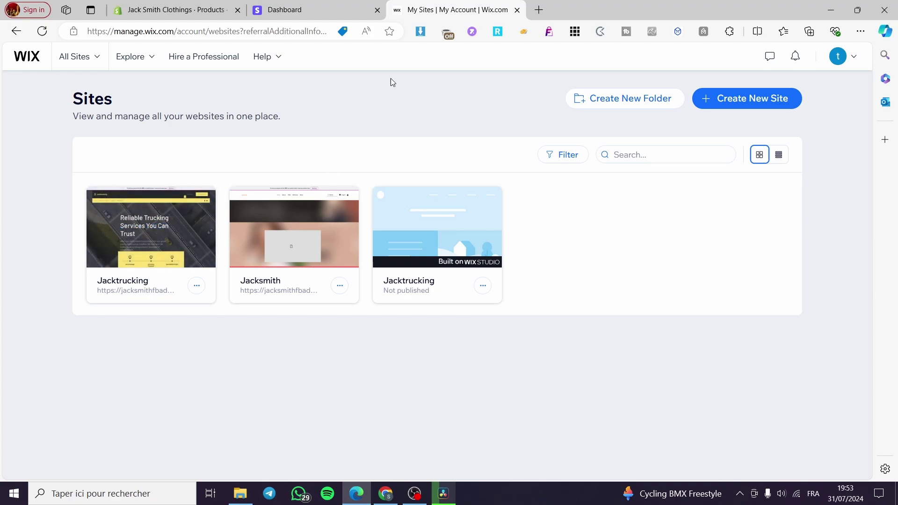
mouse_move(172, 223)
left_click_drag(125, 90, 65, 98)
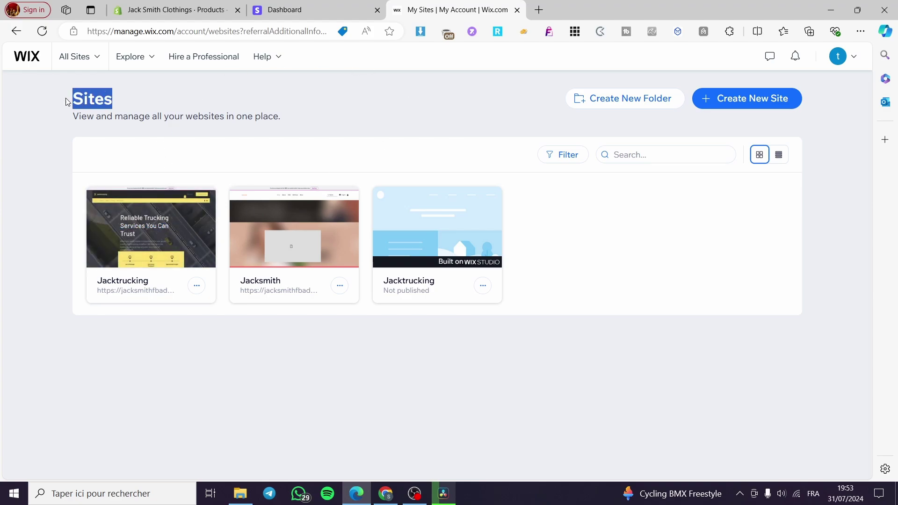
left_click(181, 104)
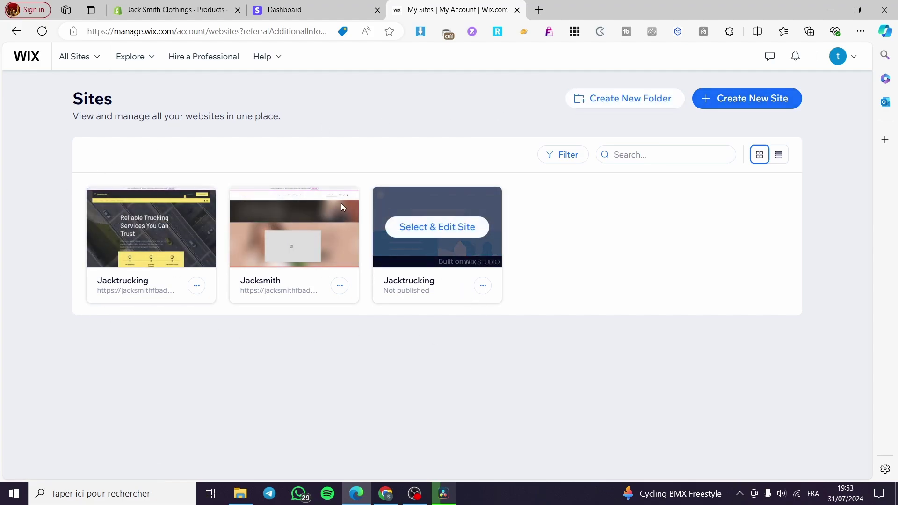
mouse_move(123, 258)
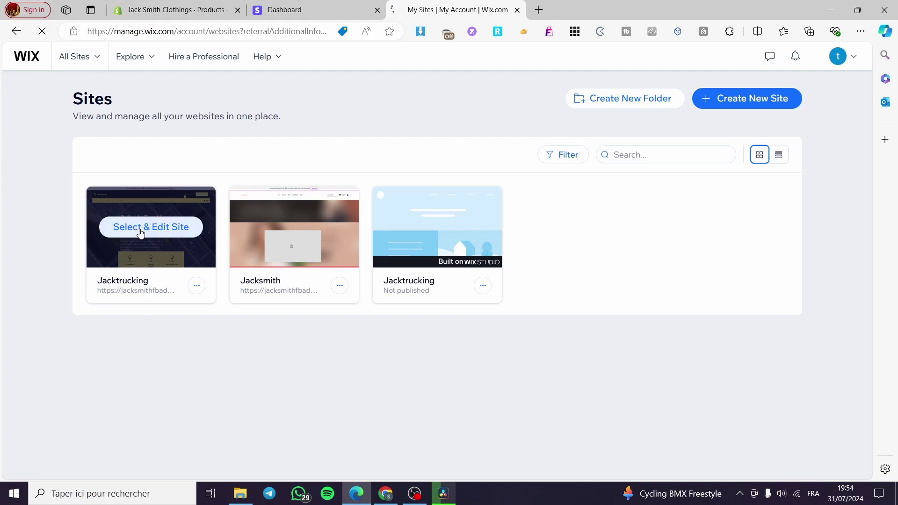
left_click(163, 234)
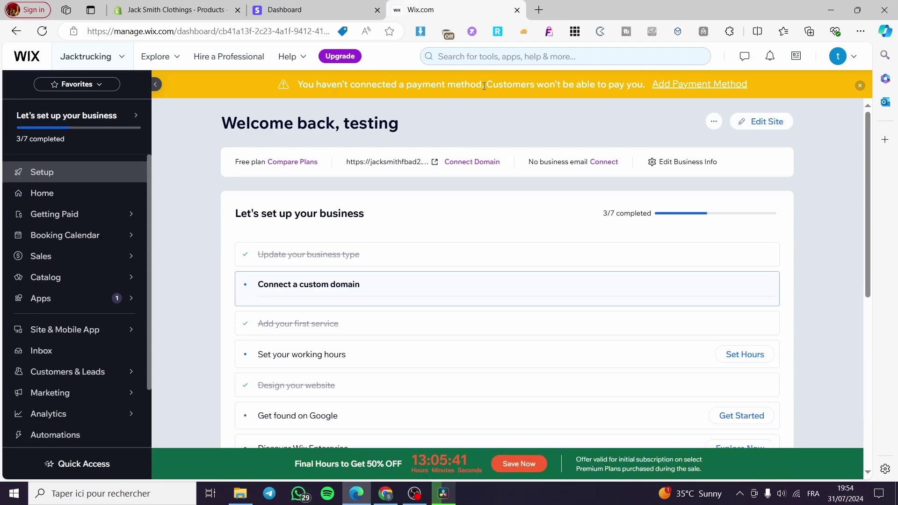
- Dismiss the 50% OFF sale promotion popup
left_click_drag(481, 85, 300, 87)
left_click(503, 114)
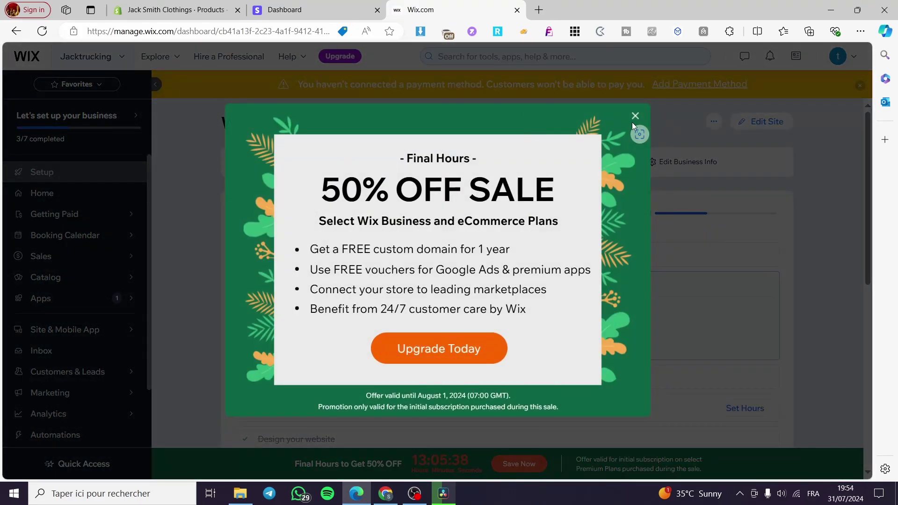
left_click(635, 115)
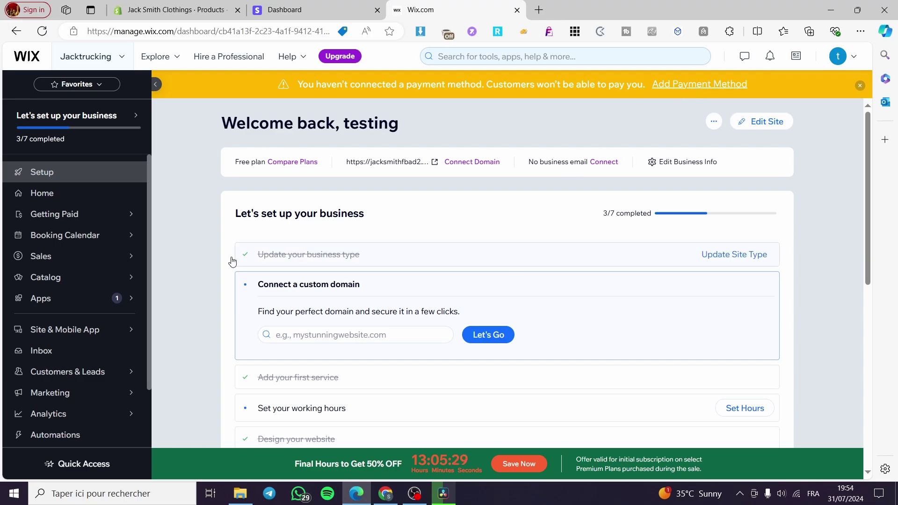
- Open the Jacktrucking site's Settings from the bottom of the left sidebar
scroll(94, 337, "down", 2)
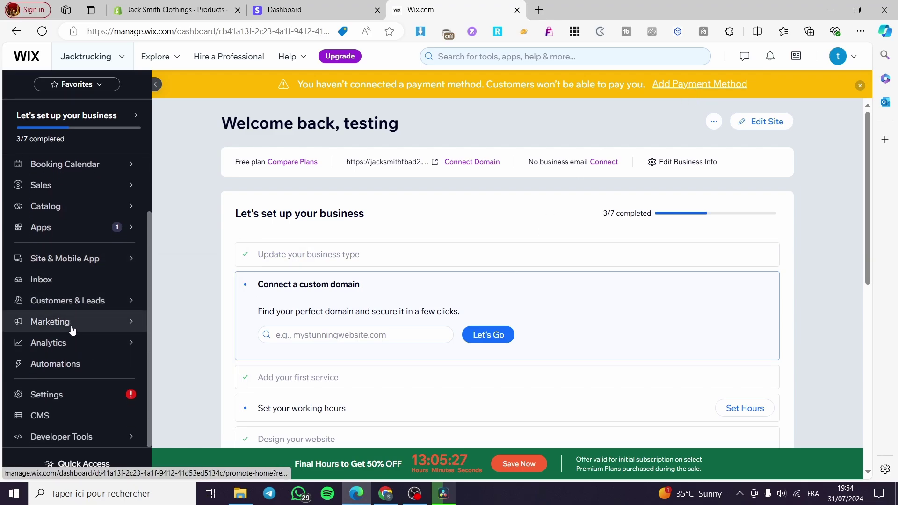
scroll(90, 259, "up", 2)
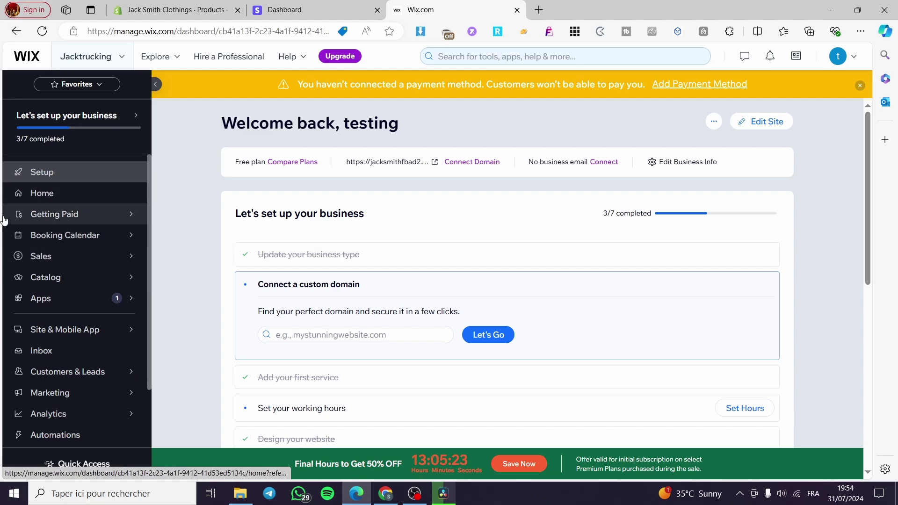
scroll(80, 276, "down", 2)
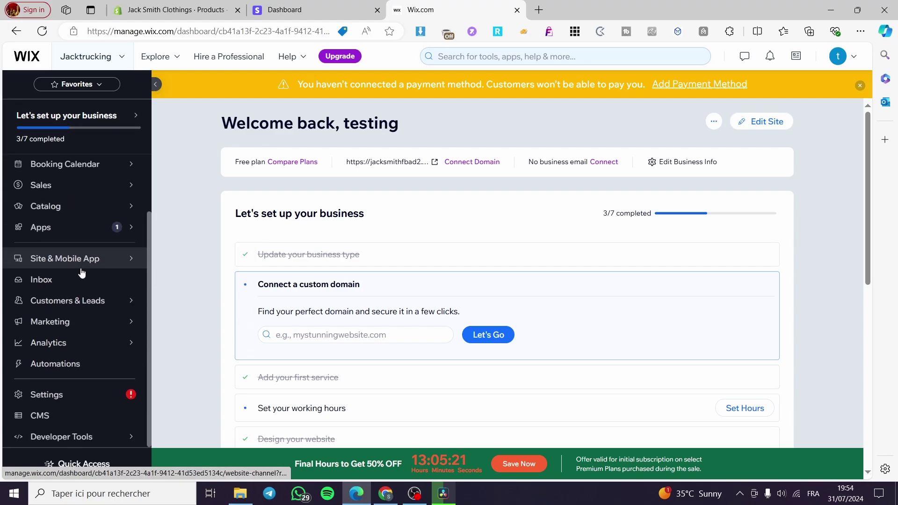
left_click(48, 395)
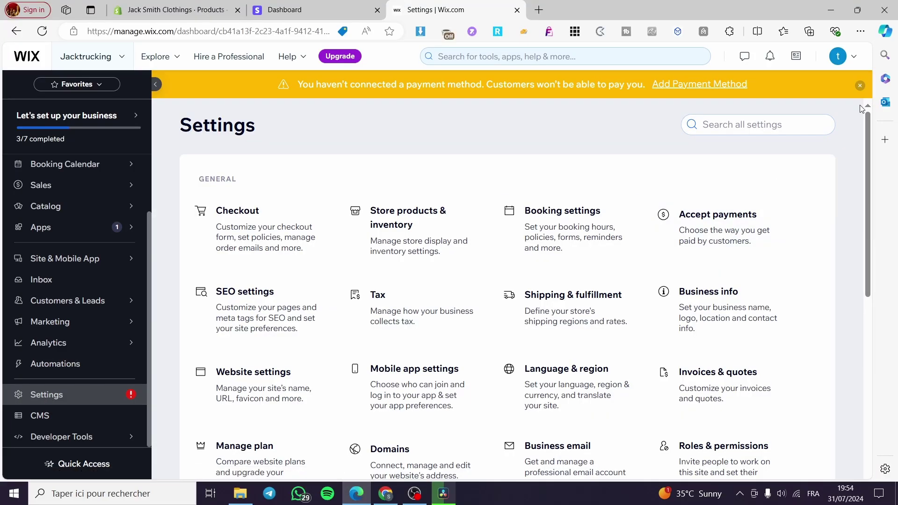
- Dismiss the missing-payment-method warning and open the Accept payments settings
left_click(860, 85)
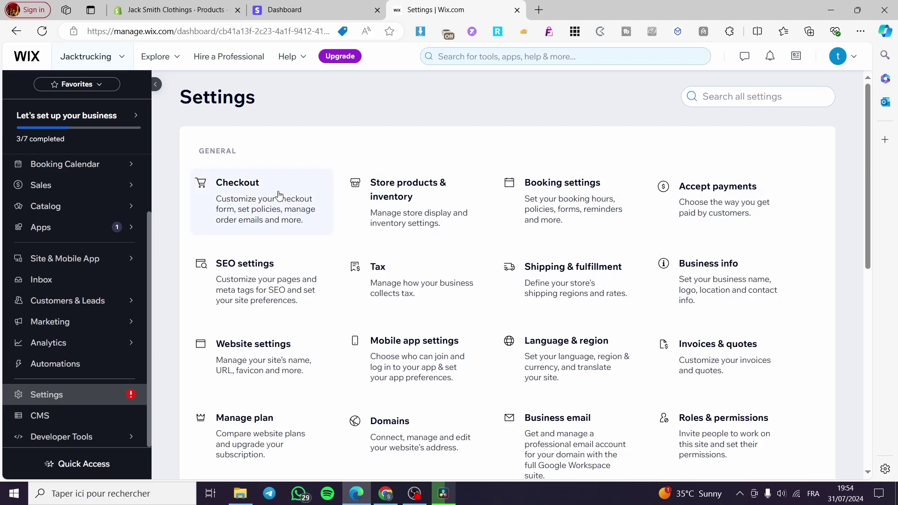
left_click_drag(238, 154, 197, 153)
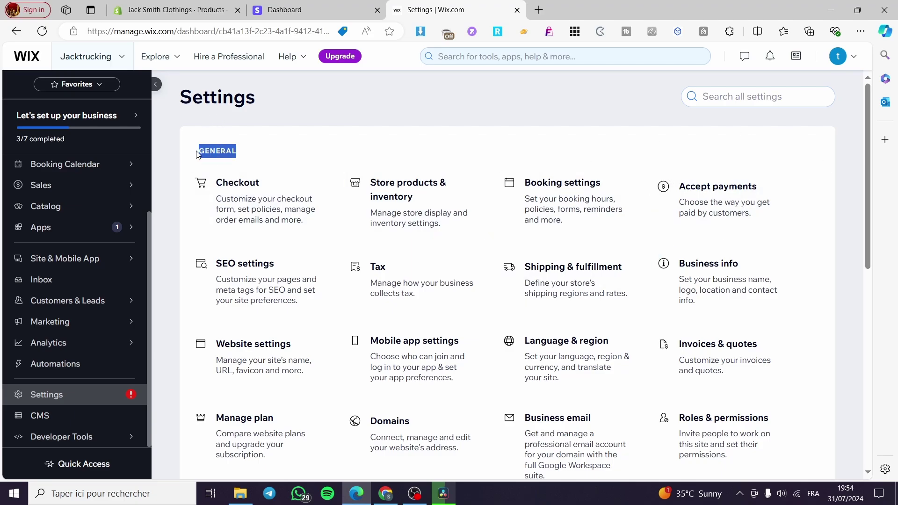
left_click(420, 149)
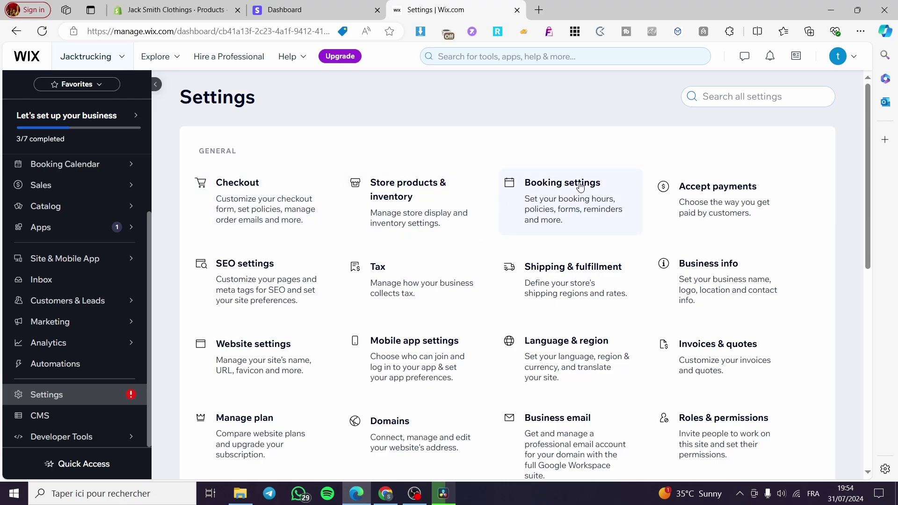
left_click(709, 201)
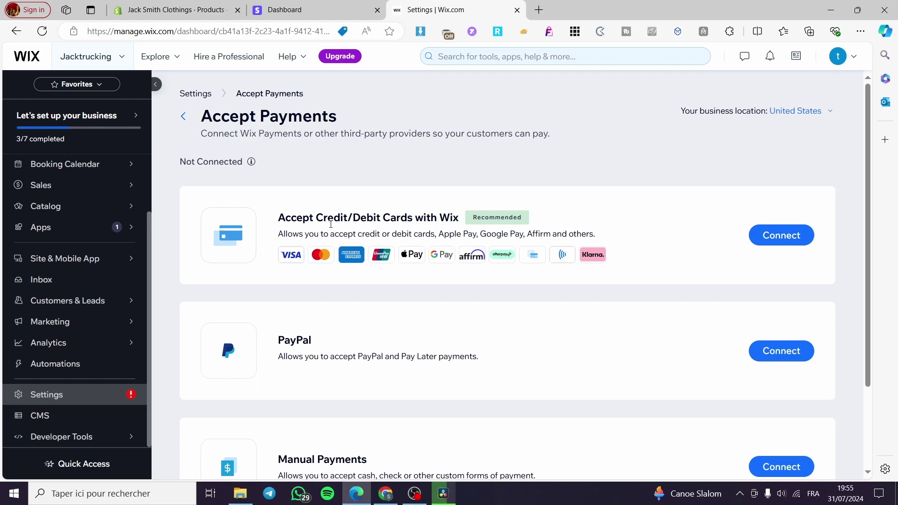
left_click(798, 233)
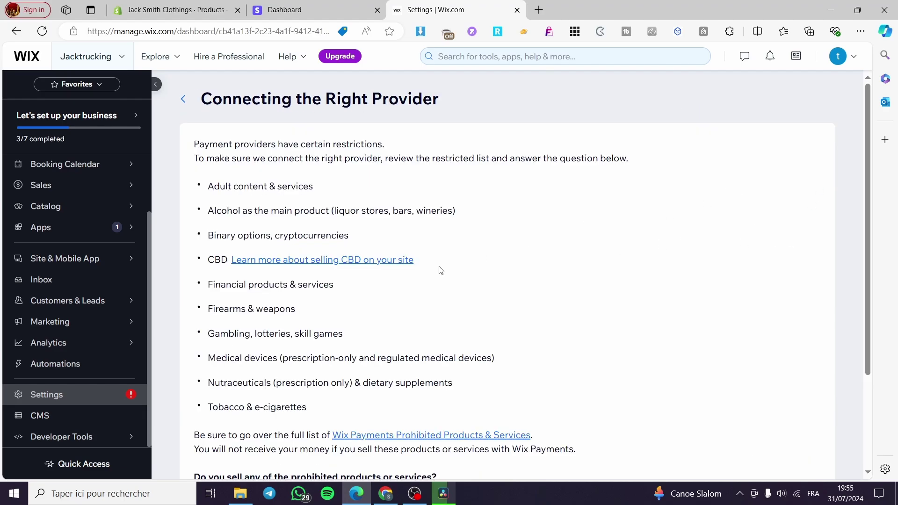
scroll(441, 270, "down", 3)
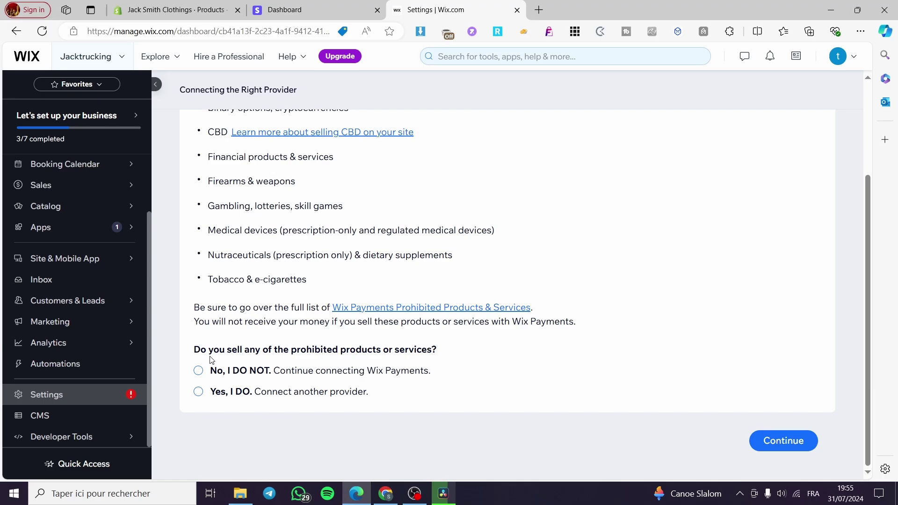
left_click(251, 377)
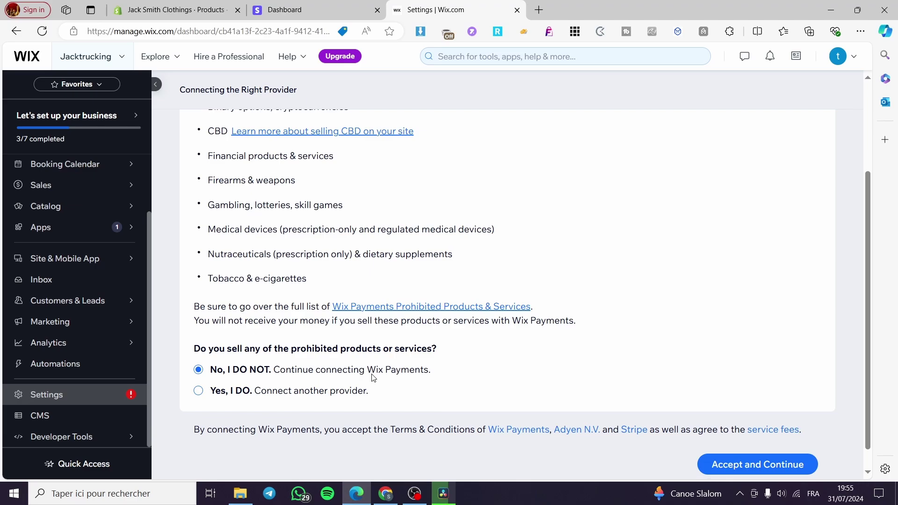
scroll(404, 354, "down", 1)
scroll(446, 396, "up", 3)
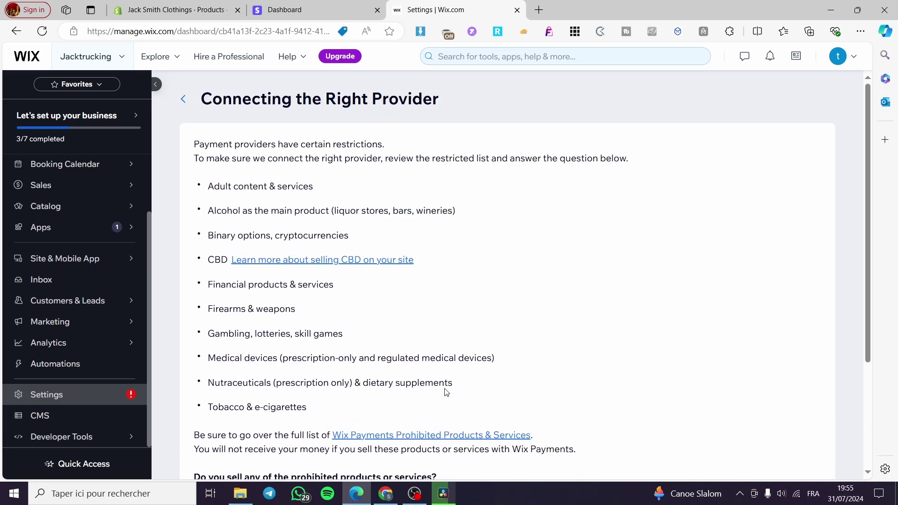
left_click(183, 98)
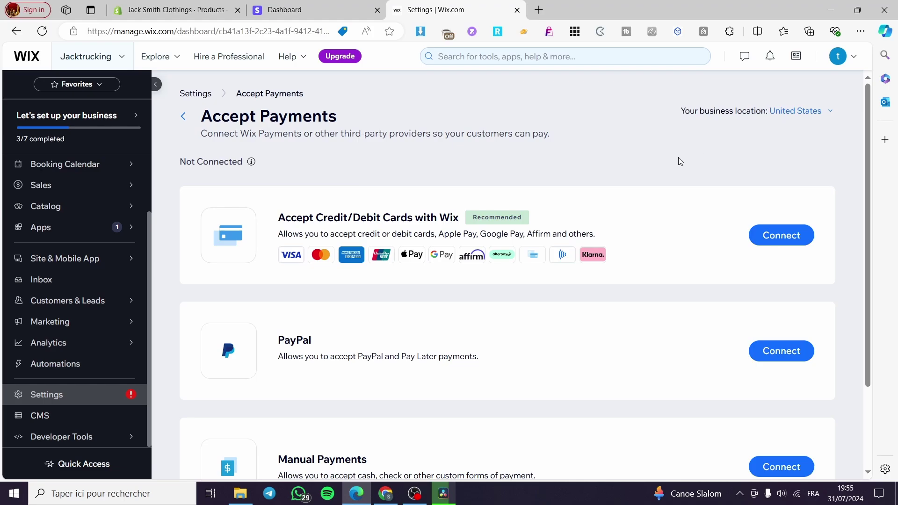
scroll(680, 162, "down", 3)
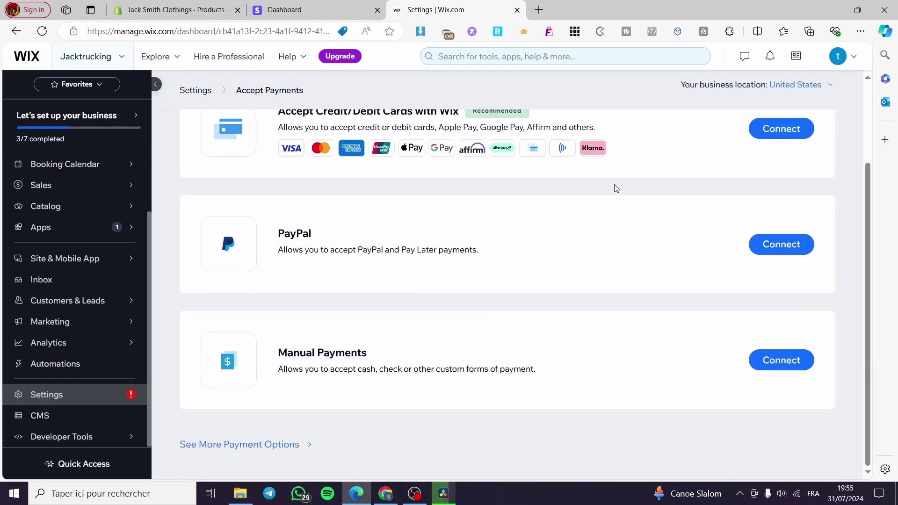
- Expand More Payment Options on the Accept Payments page and scroll through them
left_click(252, 445)
scroll(204, 156, "down", 2)
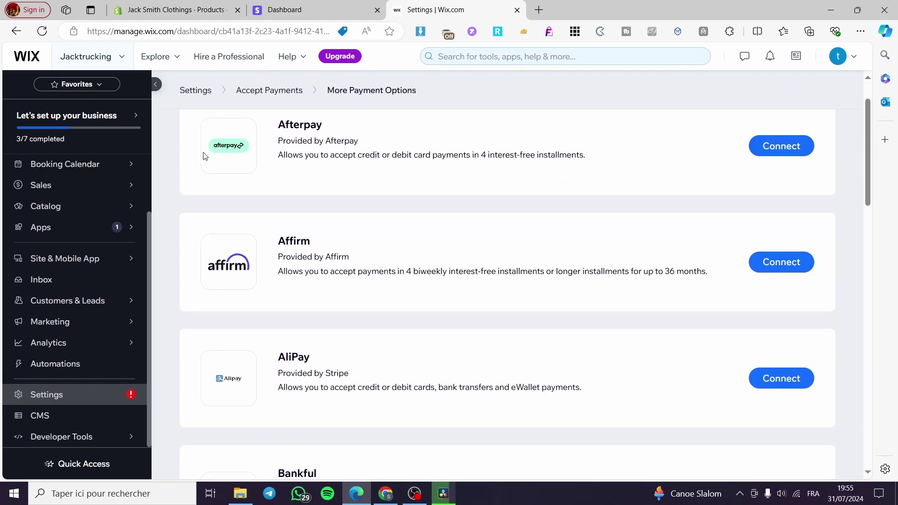
scroll(230, 149, "up", 2)
left_click(183, 116)
scroll(252, 406, "down", 3)
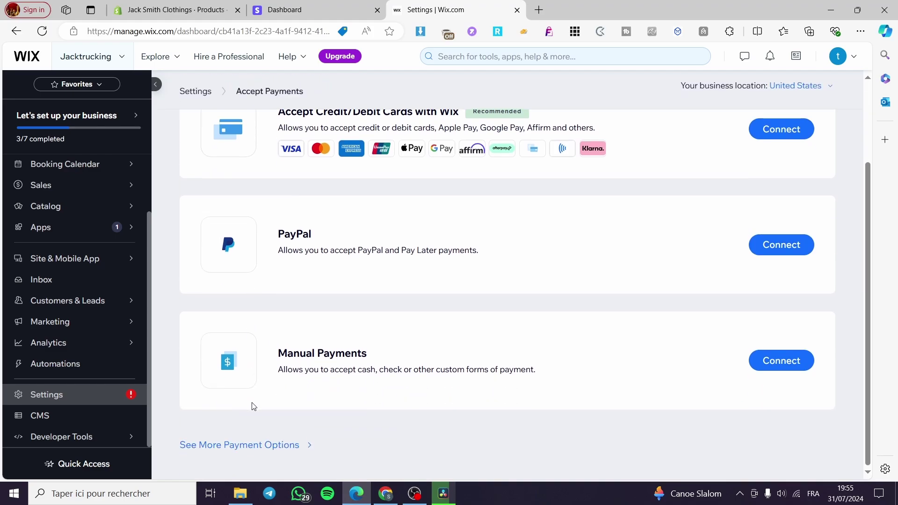
left_click(269, 445)
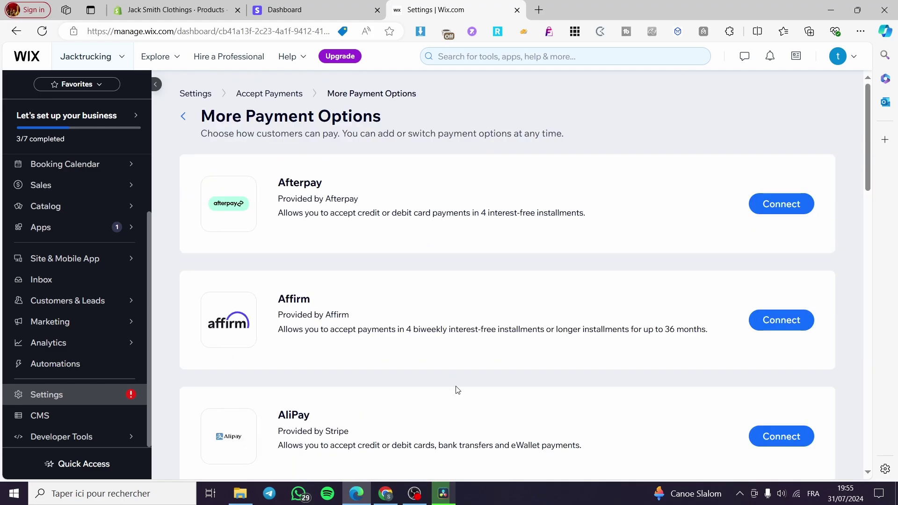
scroll(470, 376, "down", 5)
scroll(497, 367, "down", 10)
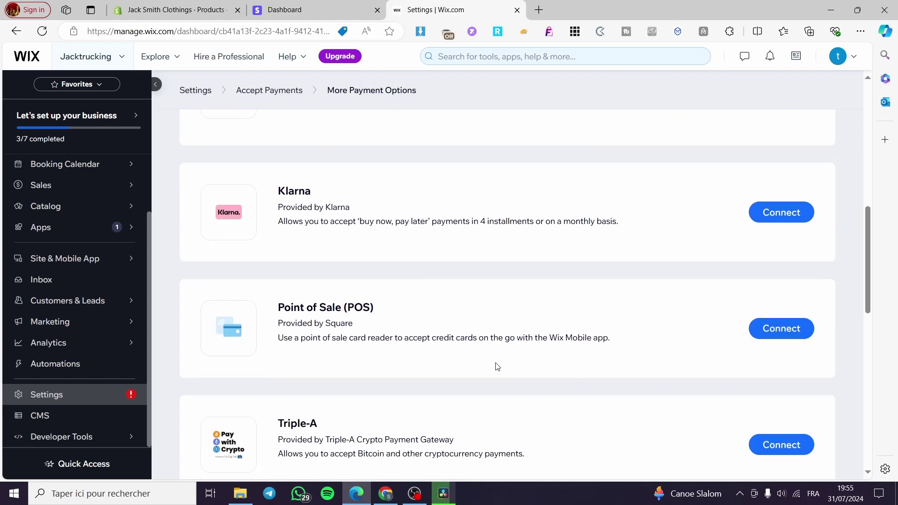
scroll(497, 366, "down", 3)
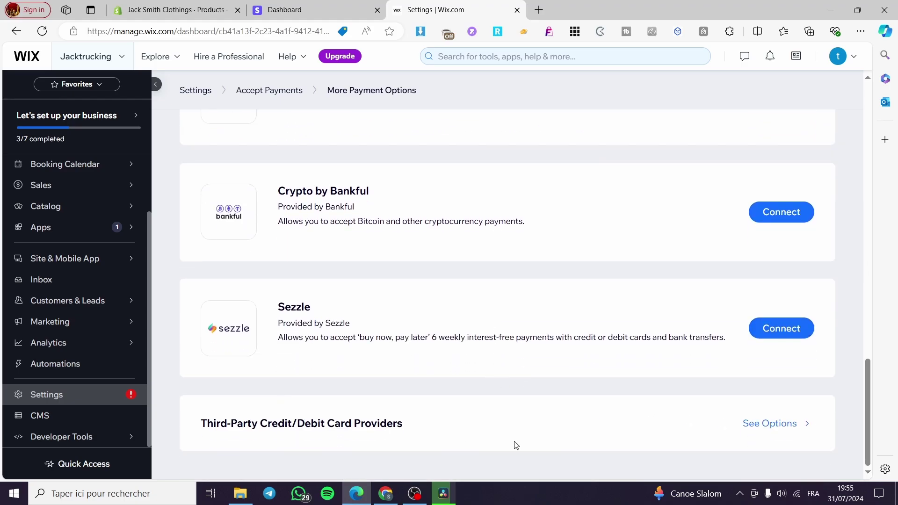
- Open Third-Party Credit/Debit Card Providers and review Priority, Stripe, Square and Braintree
left_click(780, 426)
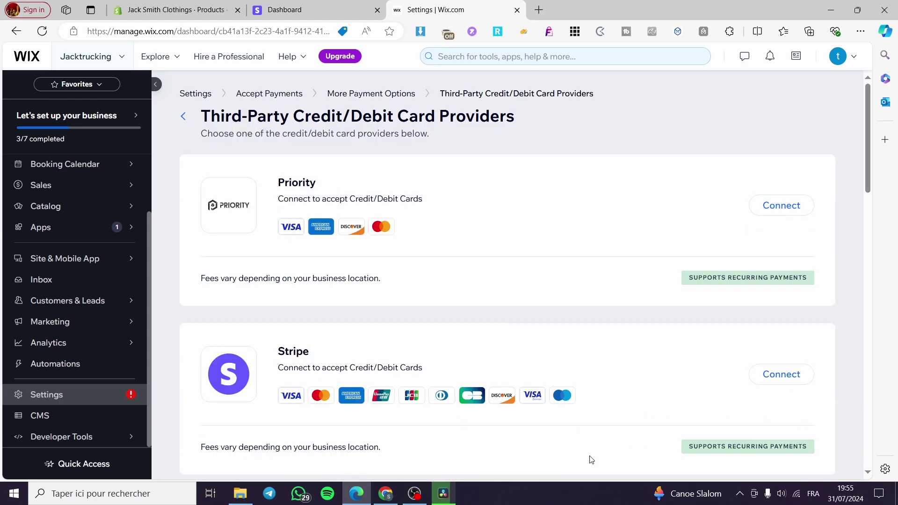
left_click(183, 116)
scroll(276, 424, "down", 15)
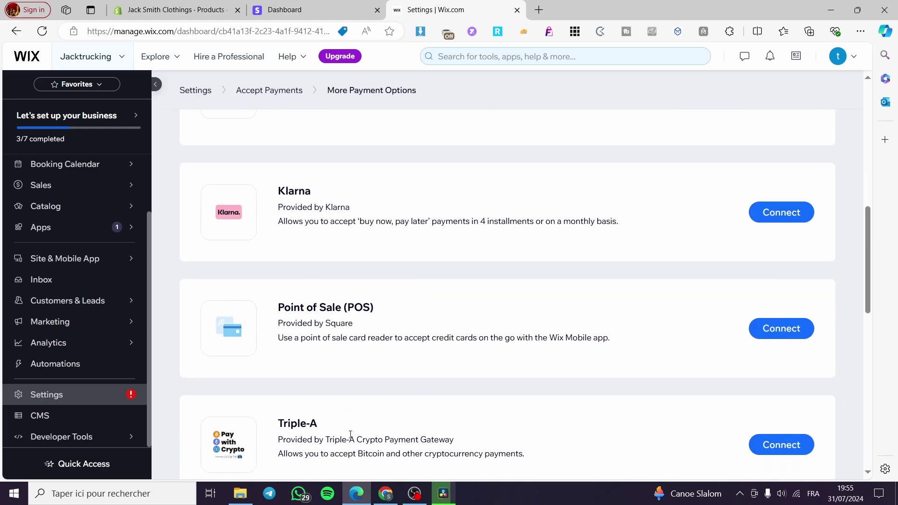
scroll(326, 416, "down", 2)
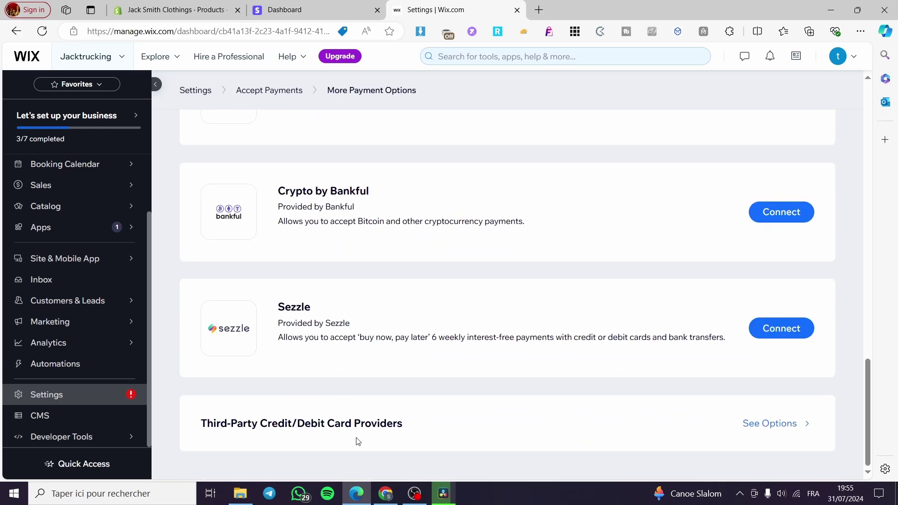
left_click(787, 426)
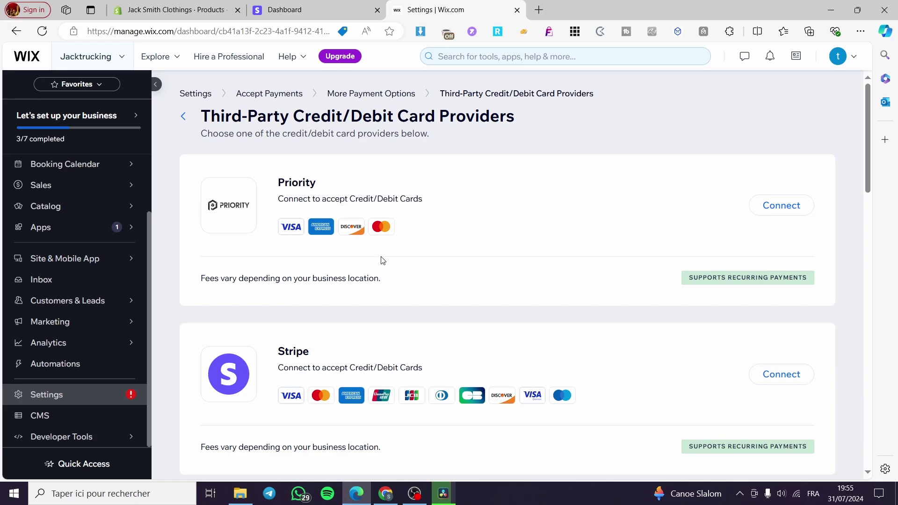
scroll(411, 193, "down", 3)
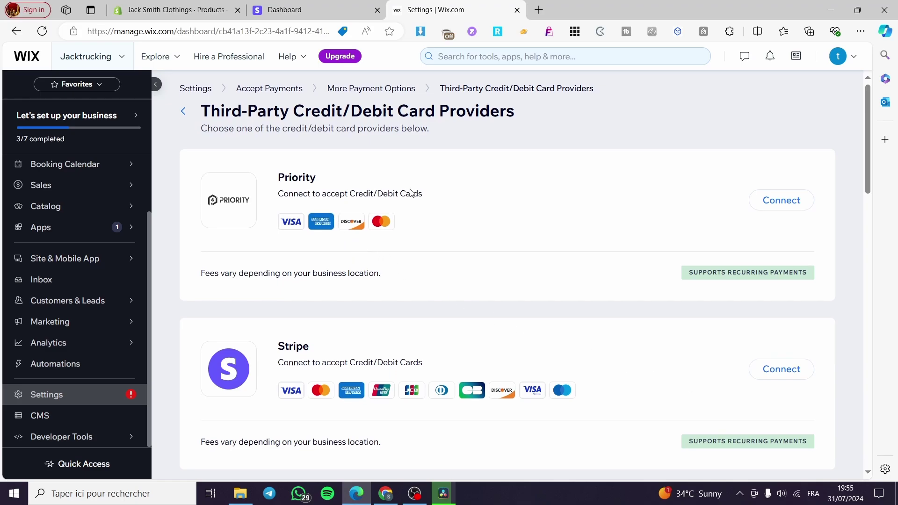
scroll(287, 247, "down", 4)
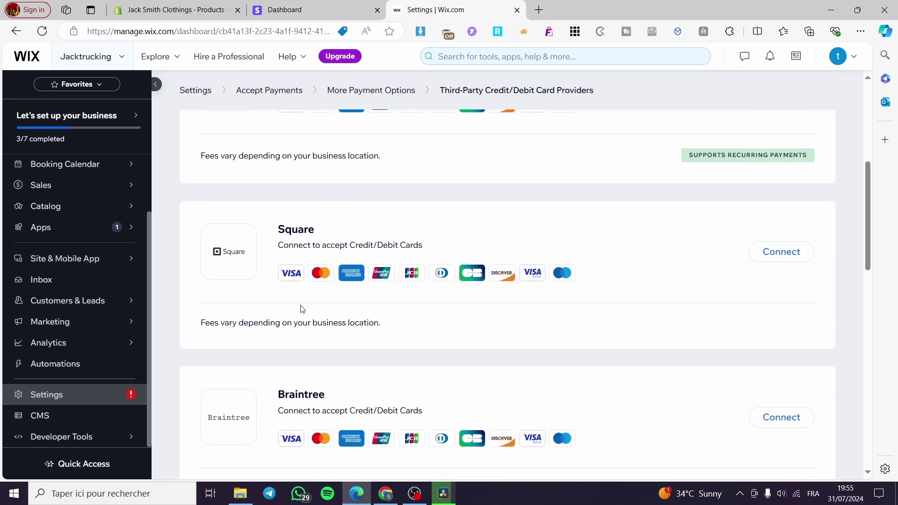
scroll(315, 330, "up", 5)
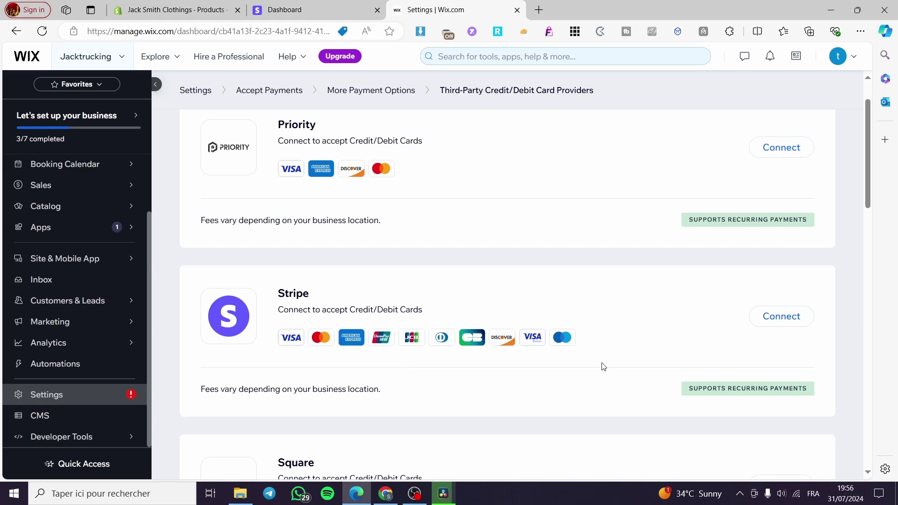
- Start connecting Stripe and review its fees and supported card types
left_click(797, 325)
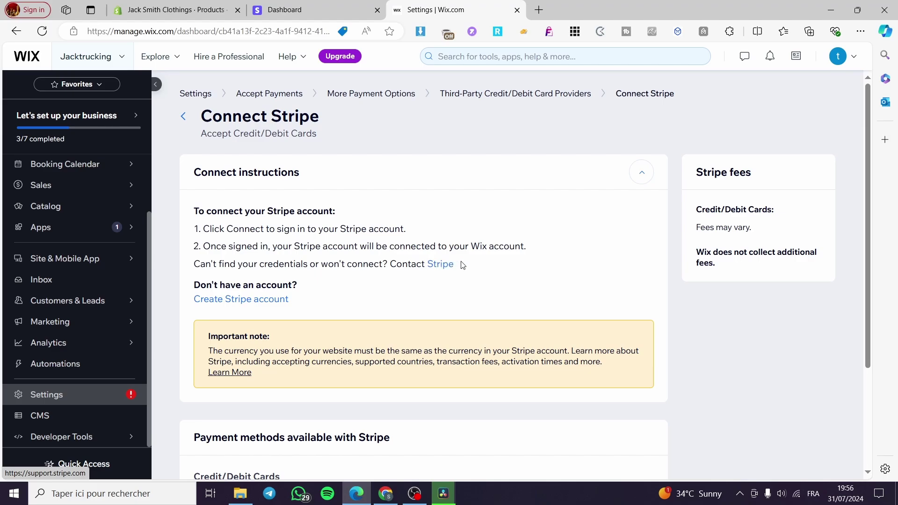
scroll(444, 264, "down", 1)
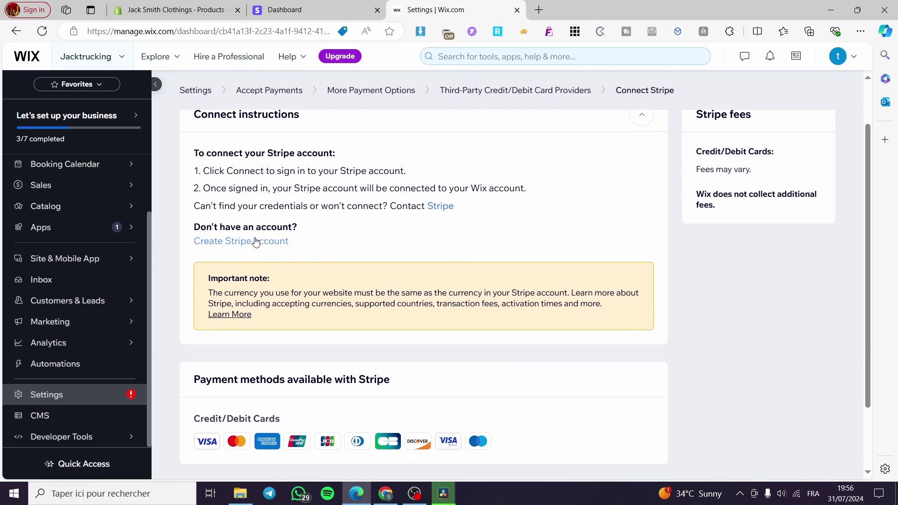
scroll(331, 265, "down", 1)
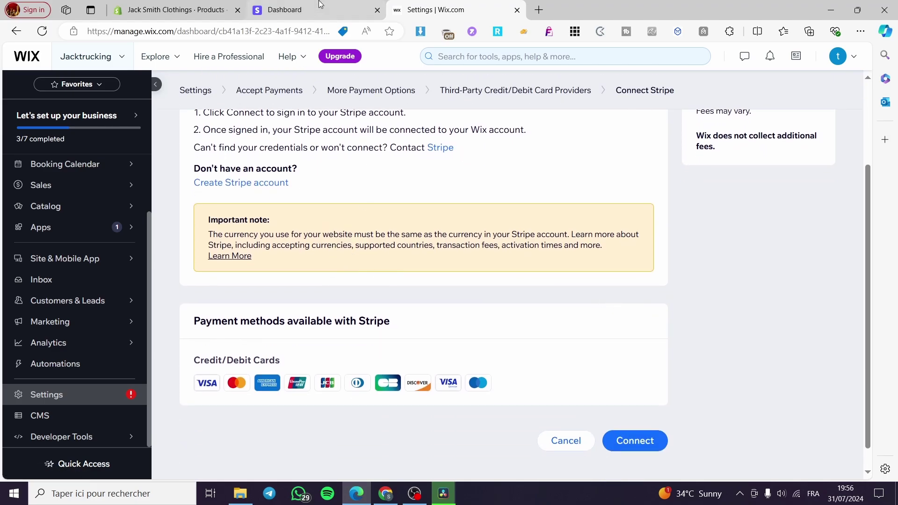
- Reload the Stripe dashboard tab, then return to Wix's Connect Stripe page
left_click(316, 14)
left_click(40, 36)
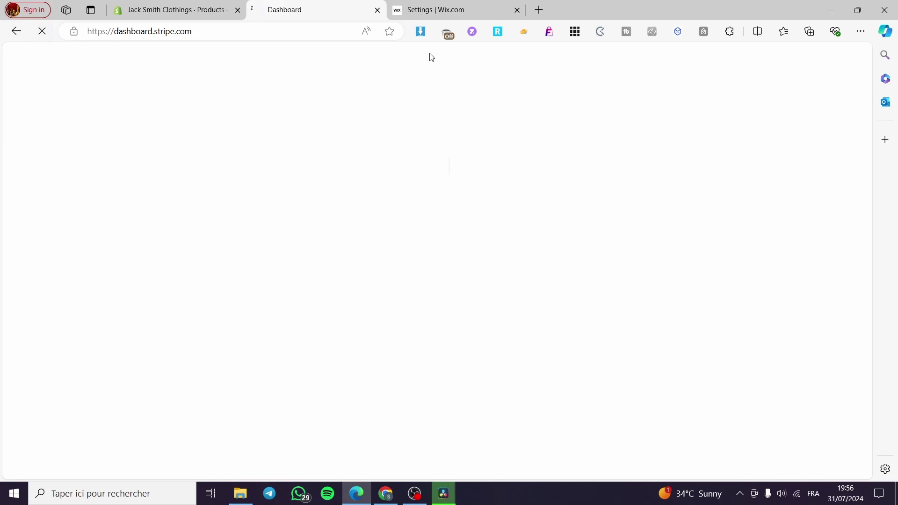
left_click(498, 5)
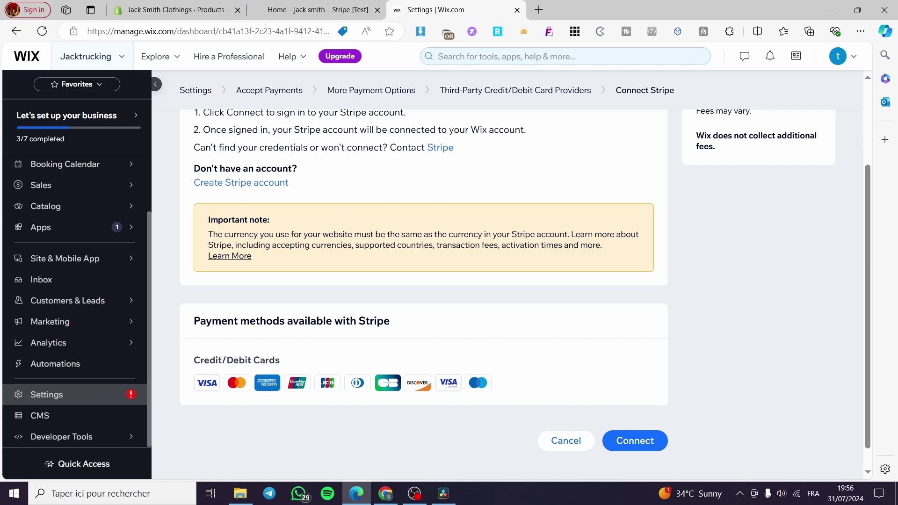
left_click(295, 6)
left_click(435, 7)
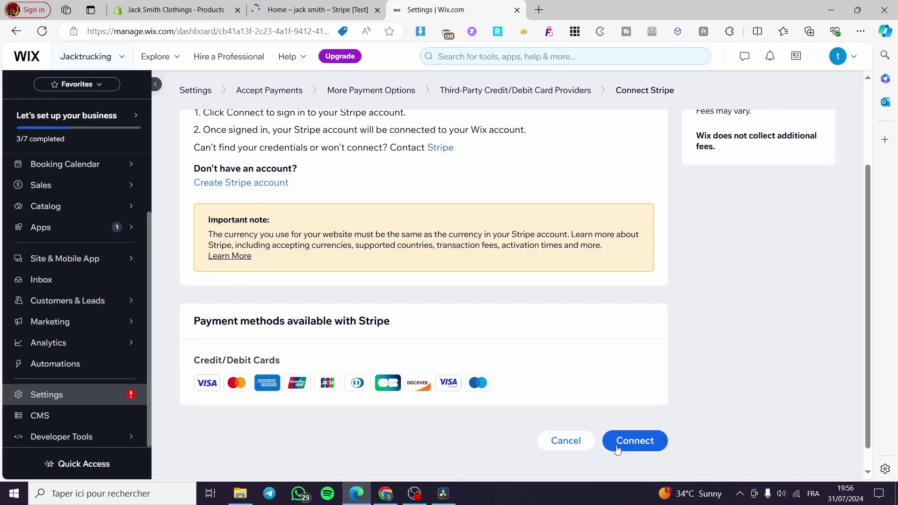
- Begin linking Stripe to Wix, reaching the WIX.com authorization page with the existing account
left_click(635, 442)
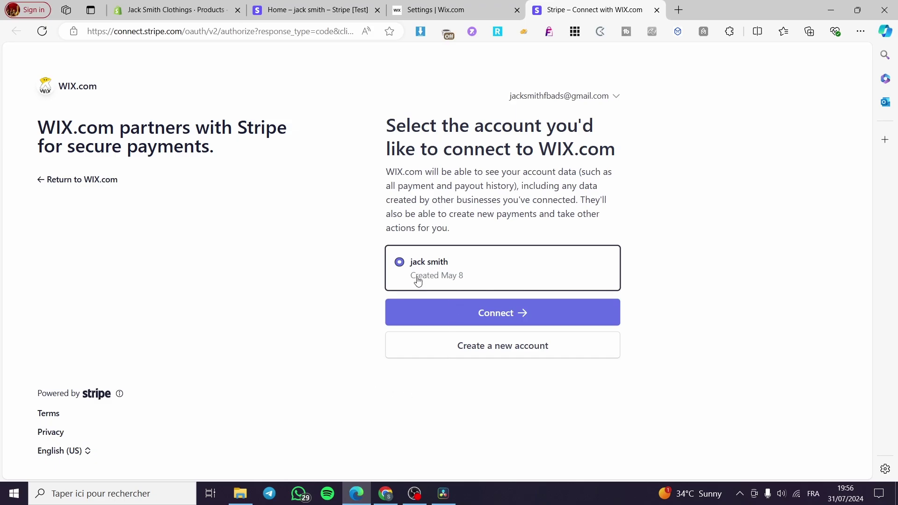
left_click(311, 10)
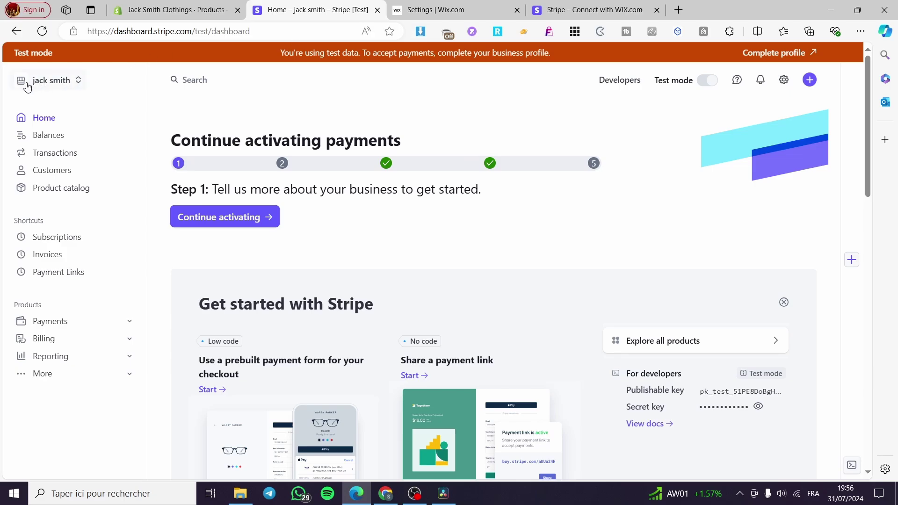
left_click(533, 11)
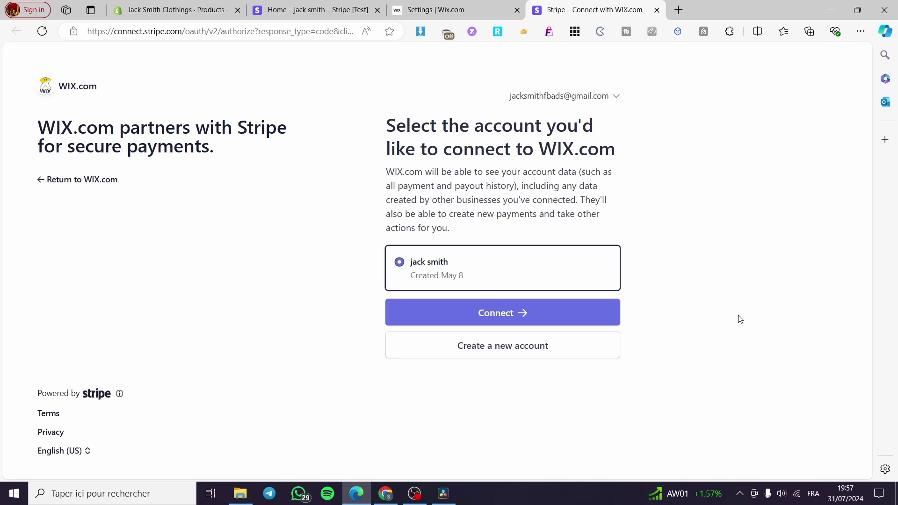
- Connect the existing account, review the personal-details verification form, then close that Stripe tab
left_click(516, 315)
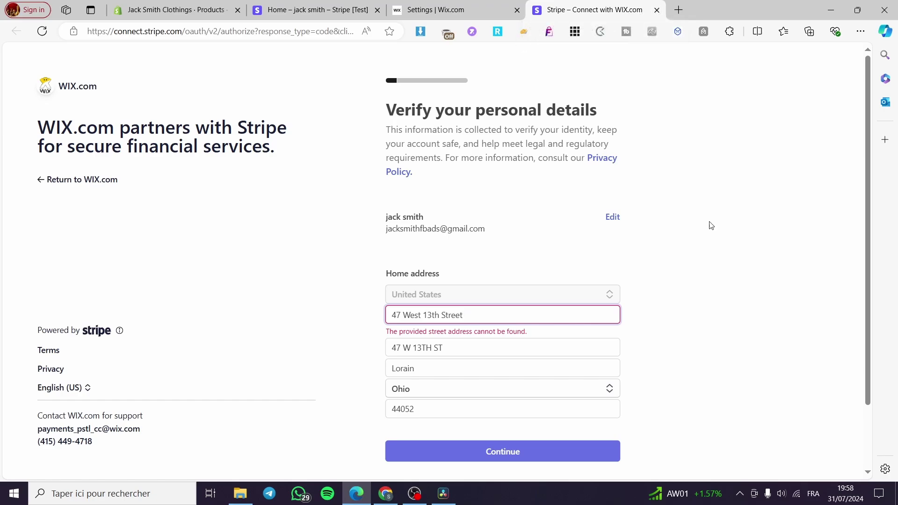
scroll(706, 229, "down", 2)
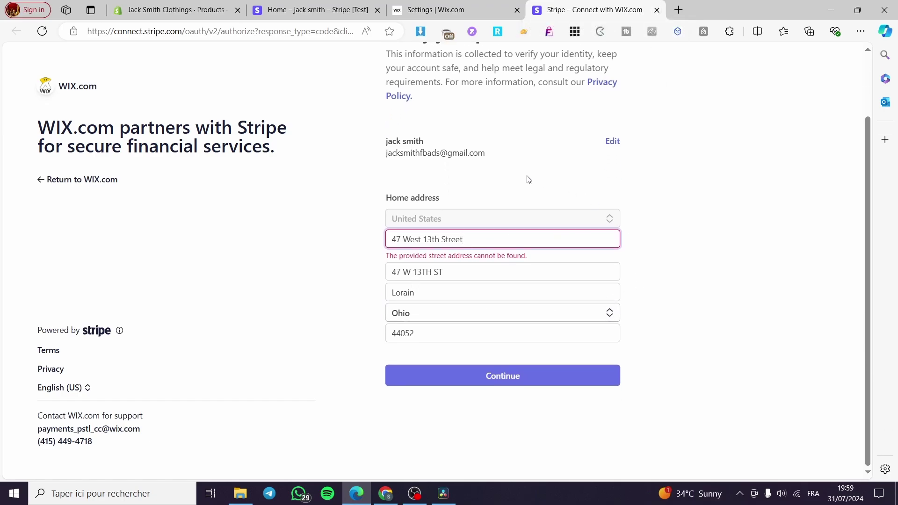
left_click(657, 10)
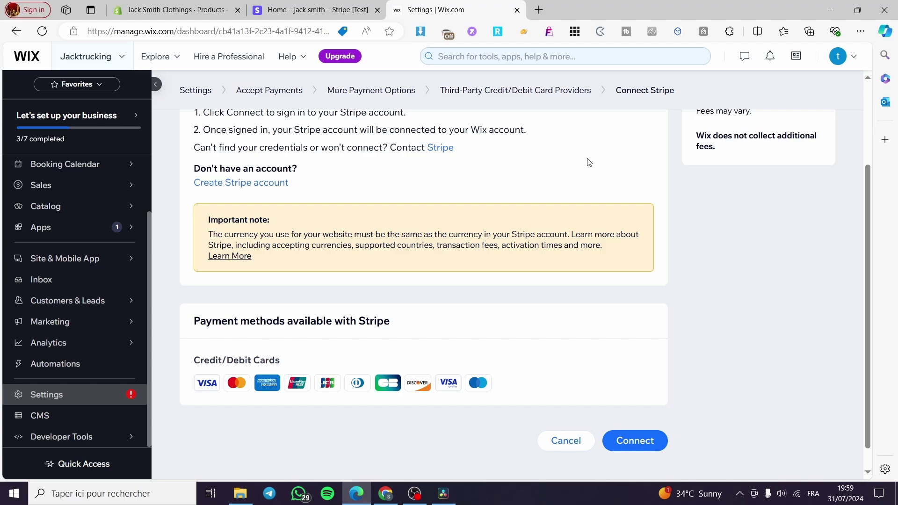
- Reopen Wix's Accept payments settings, then bring up the Stripe test dashboard
left_click(96, 394)
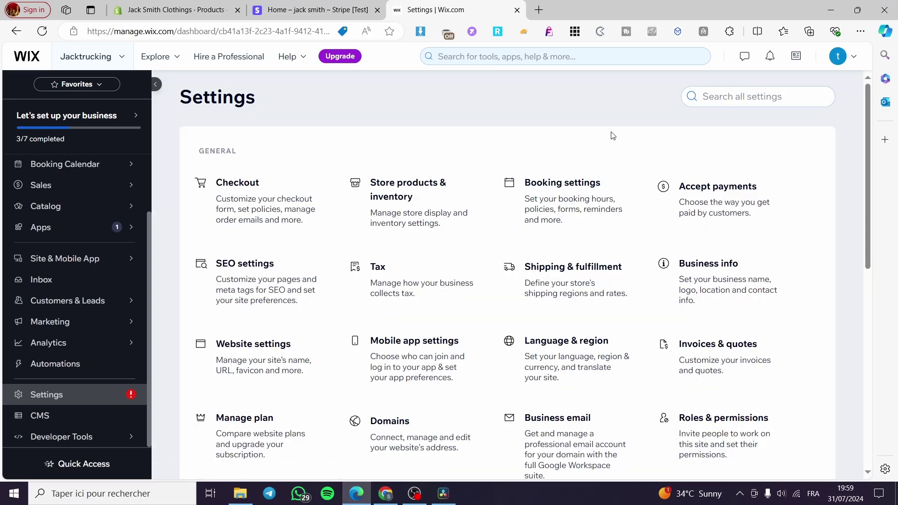
left_click(706, 200)
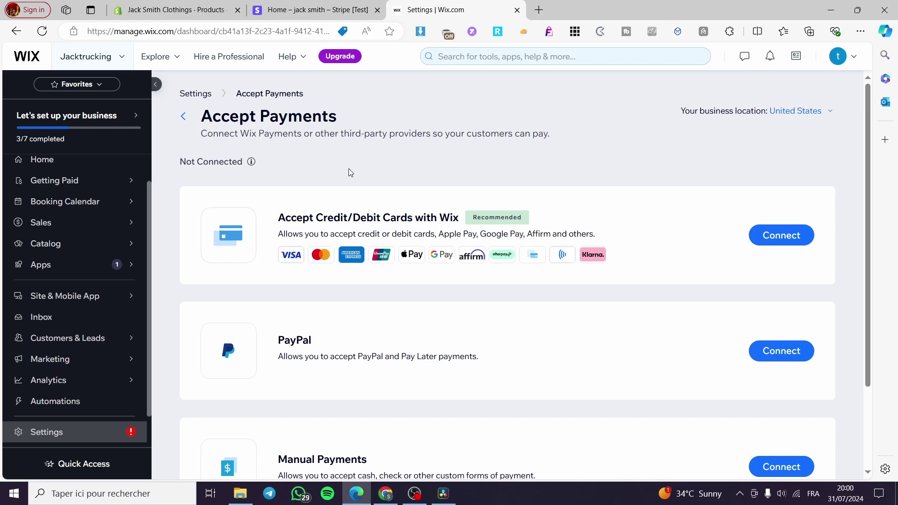
left_click(320, 4)
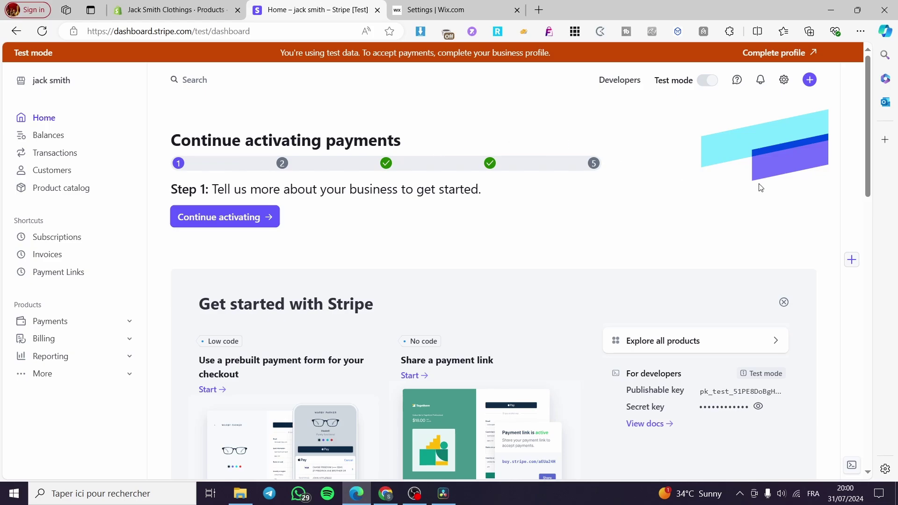
- Use Stripe's + Create menu to open the test-mode Subscriptions page
left_click(810, 82)
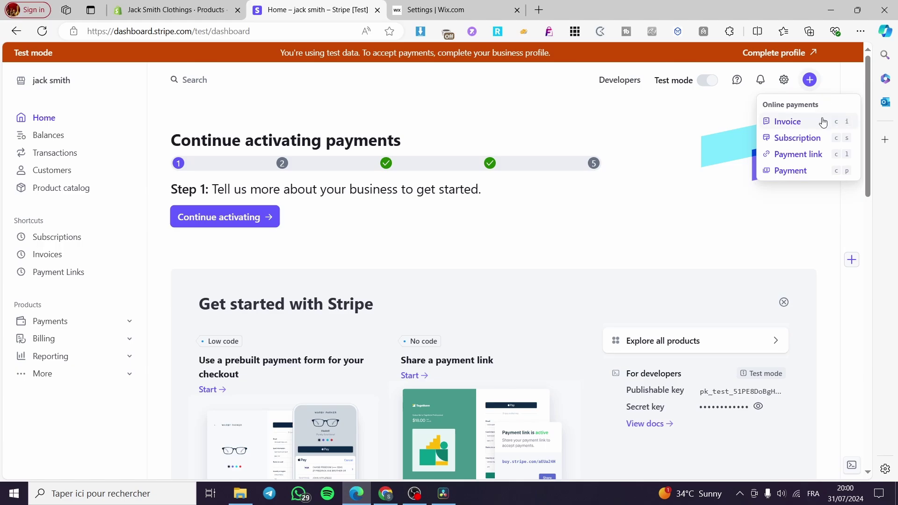
left_click(465, 5)
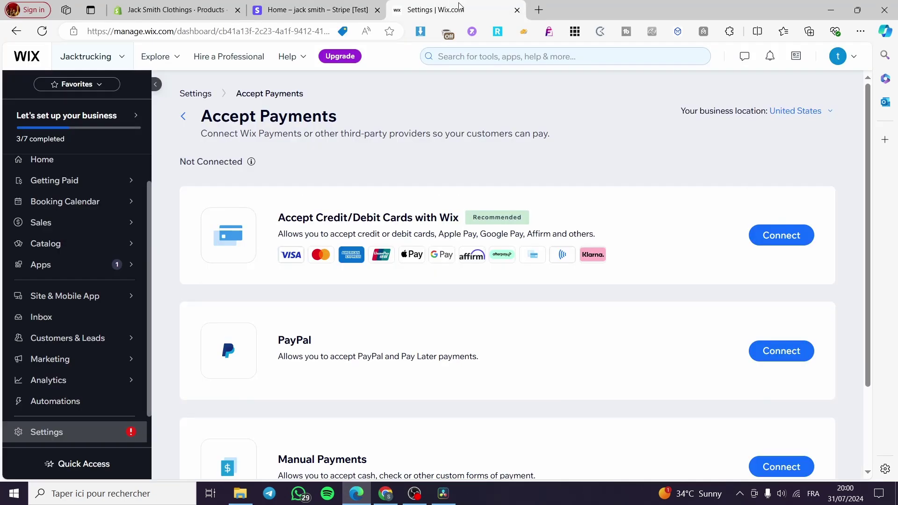
left_click(283, 5)
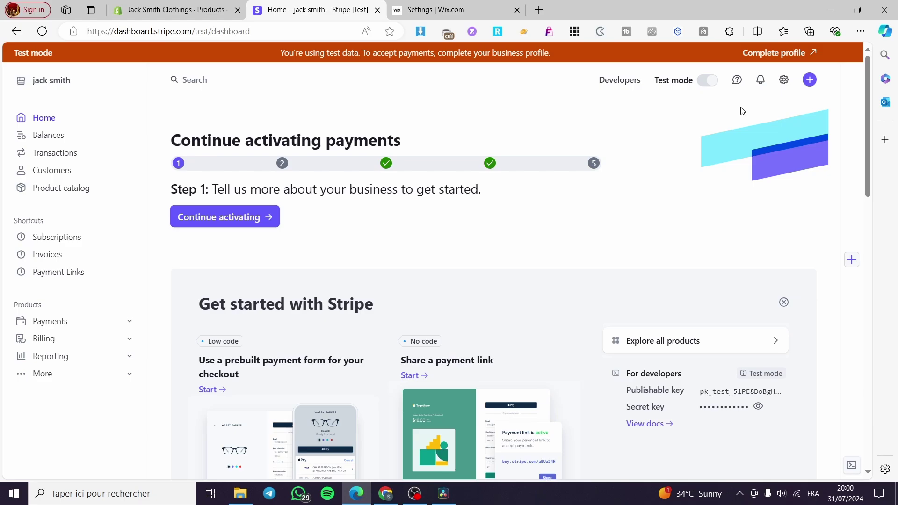
left_click(809, 80)
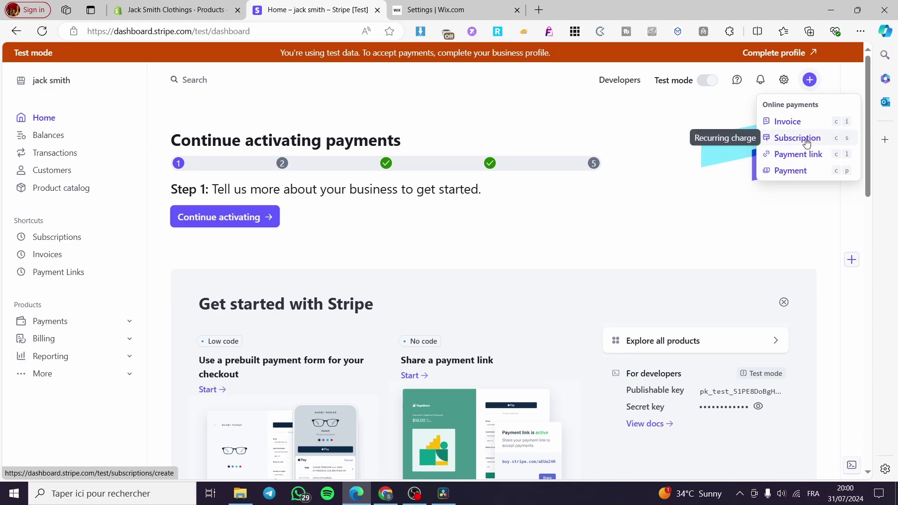
left_click(806, 139)
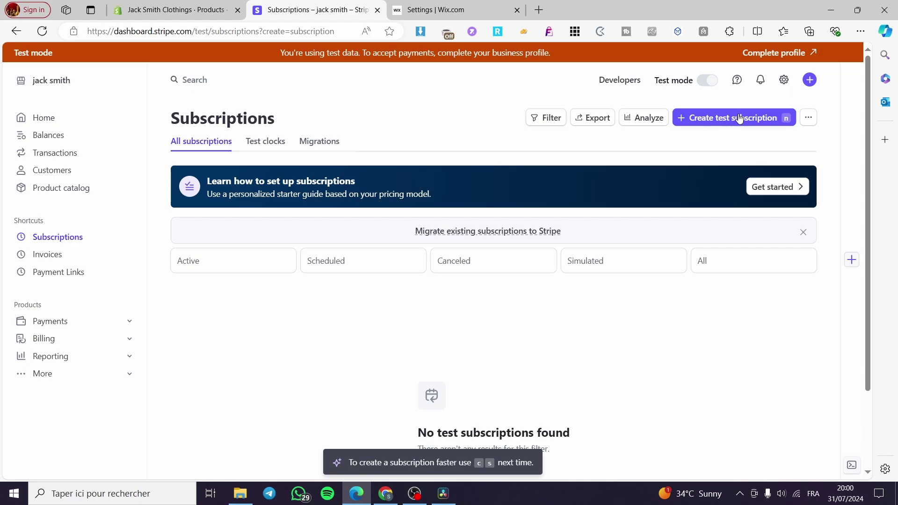
- Start a new Stripe test subscription and scroll down to Subscription settings and Advanced options
left_click(760, 121)
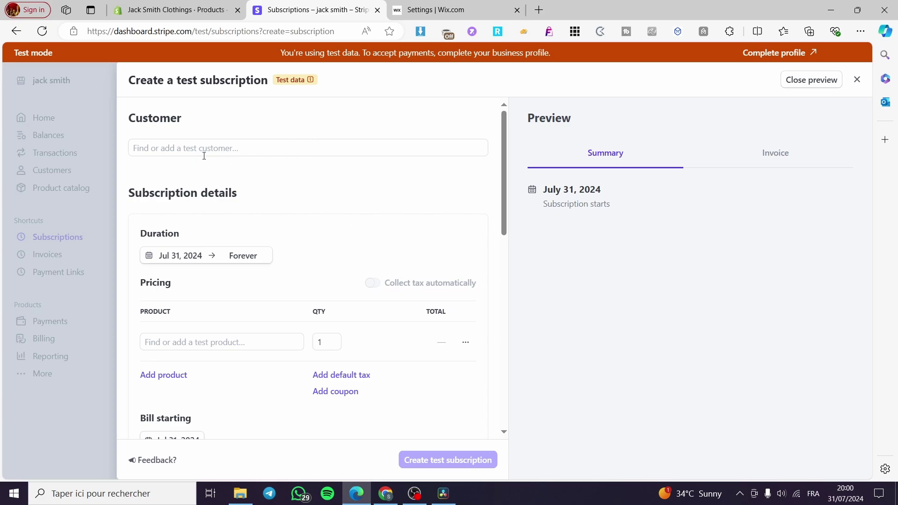
scroll(204, 157, "down", 1)
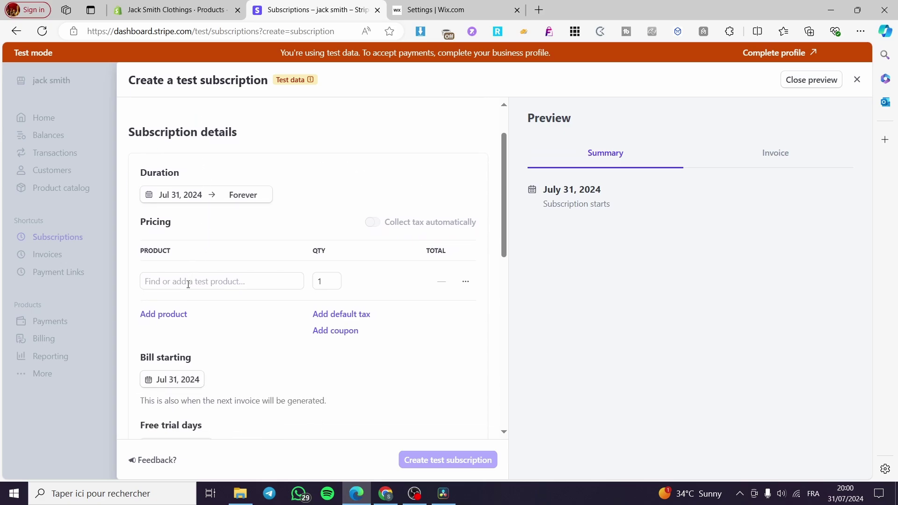
scroll(188, 286, "down", 1)
scroll(239, 336, "down", 5)
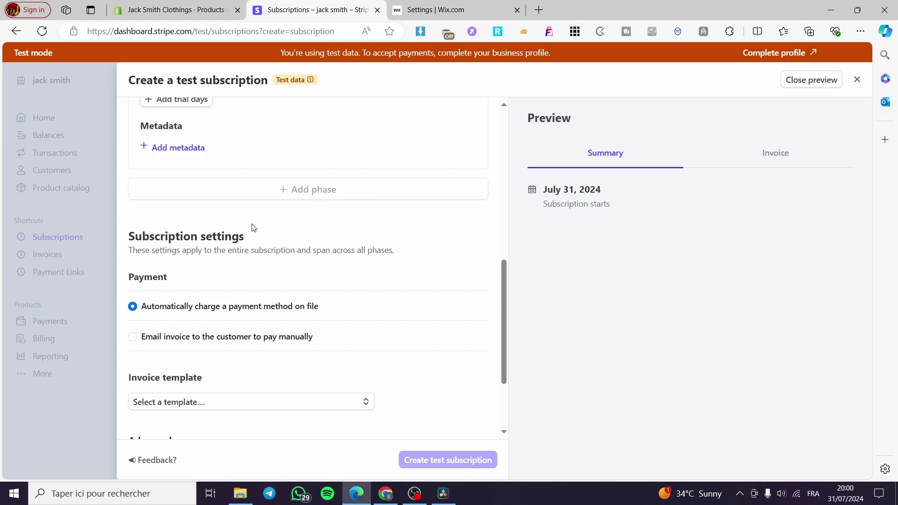
scroll(215, 280, "down", 2)
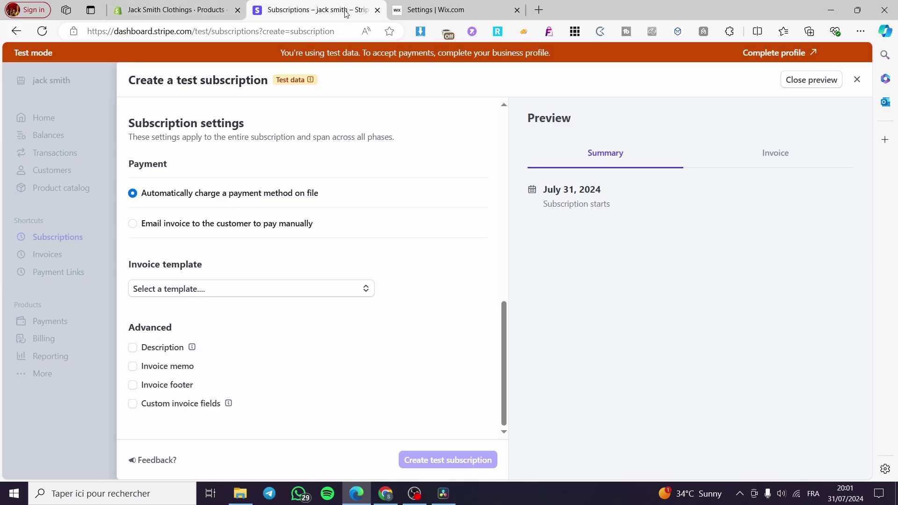
- Go back to the Wix dashboard and open the Jacktrucking site in the Wix Editor
left_click(426, 5)
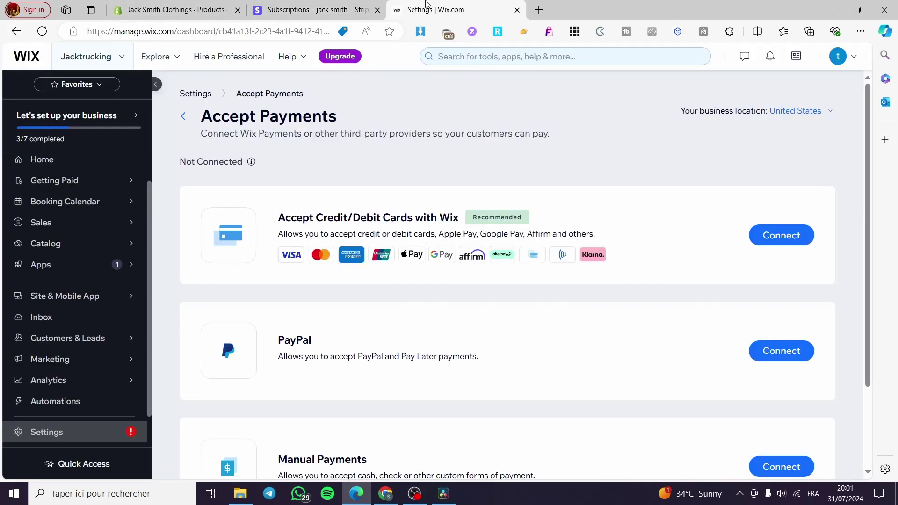
left_click(71, 167)
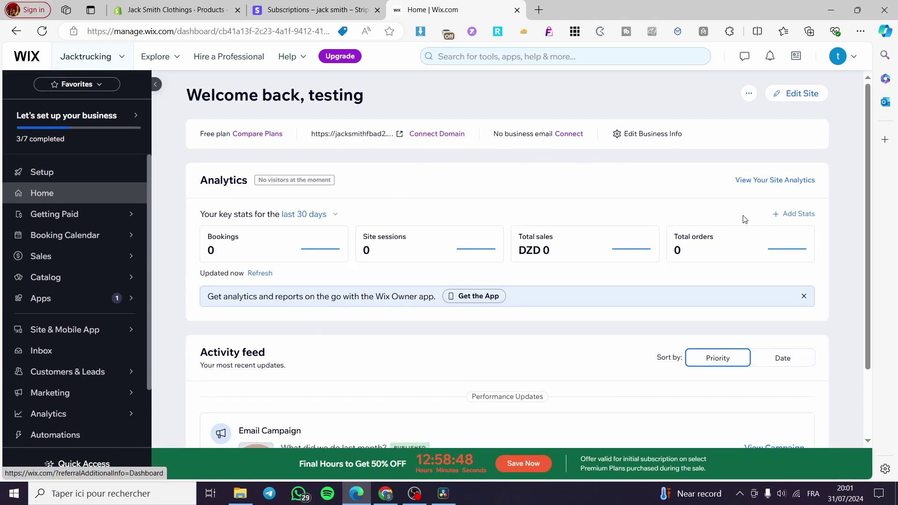
left_click(797, 93)
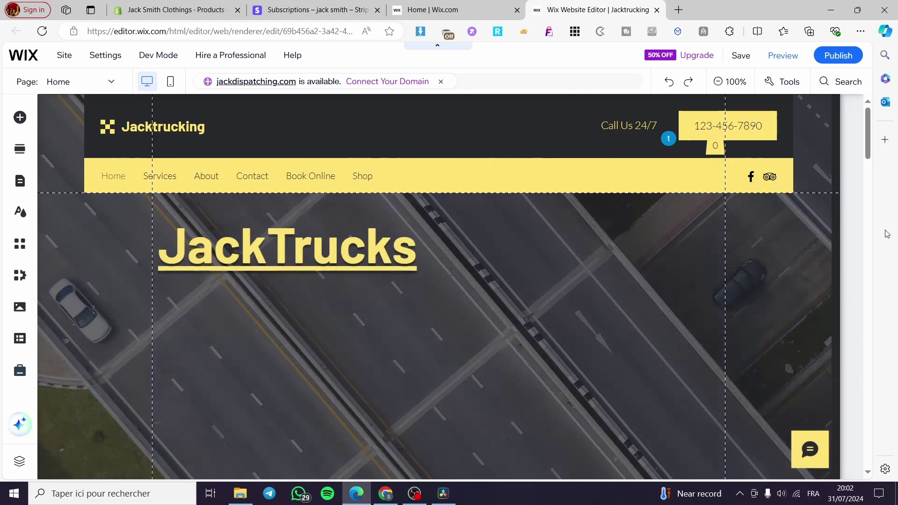
scroll(702, 234, "down", 15)
scroll(515, 300, "down", 3)
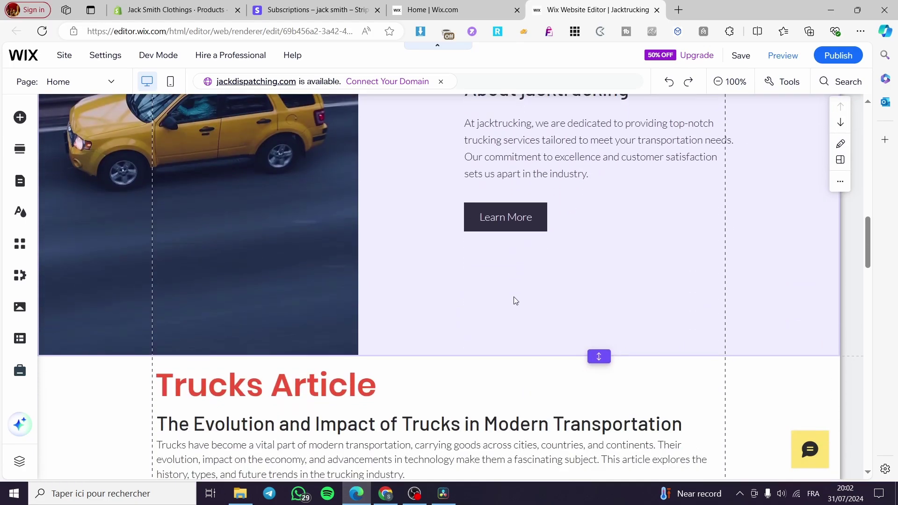
scroll(514, 301, "up", 5)
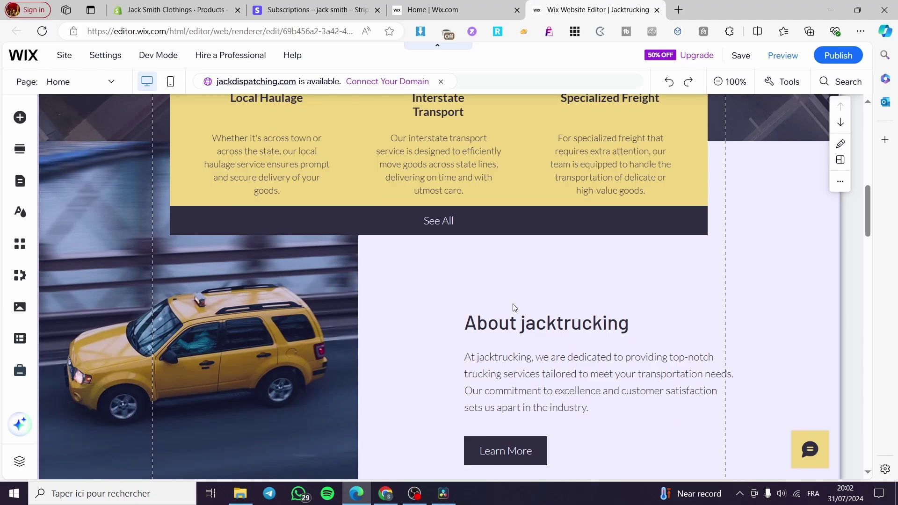
scroll(512, 306, "up", 12)
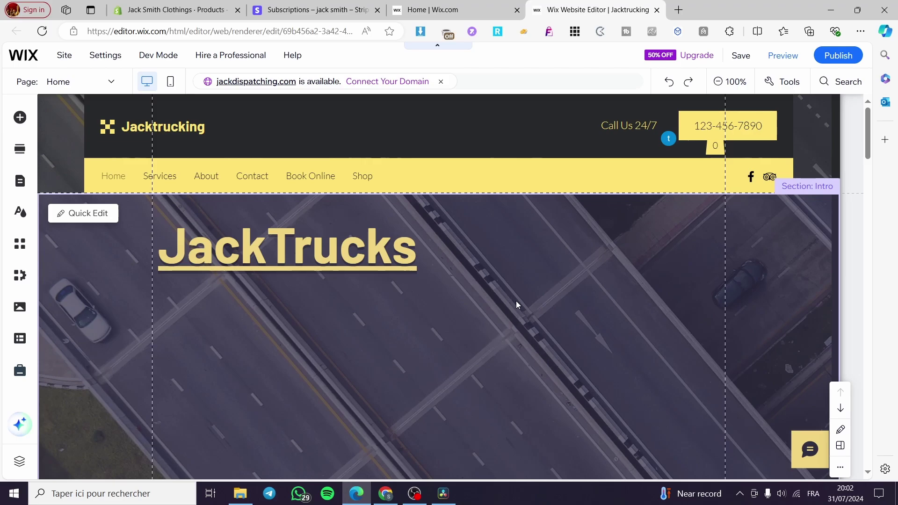
scroll(470, 300, "down", 7)
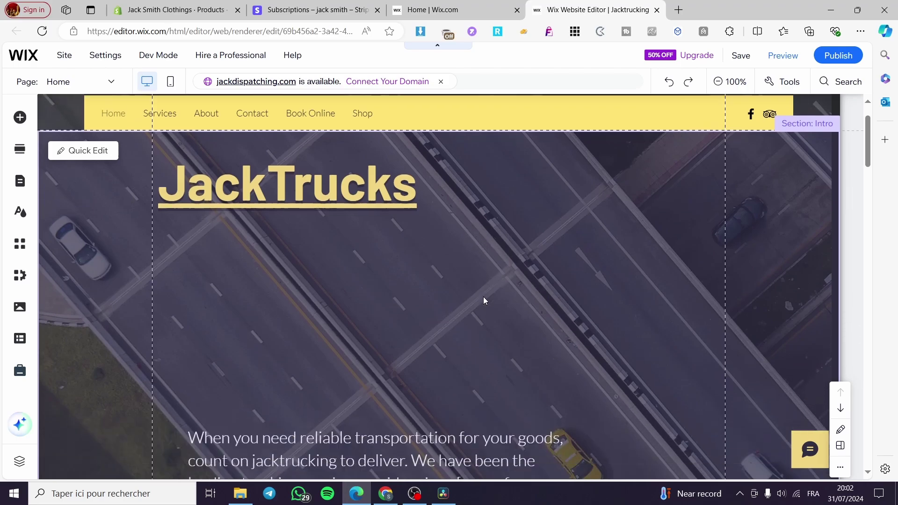
scroll(351, 254, "down", 12)
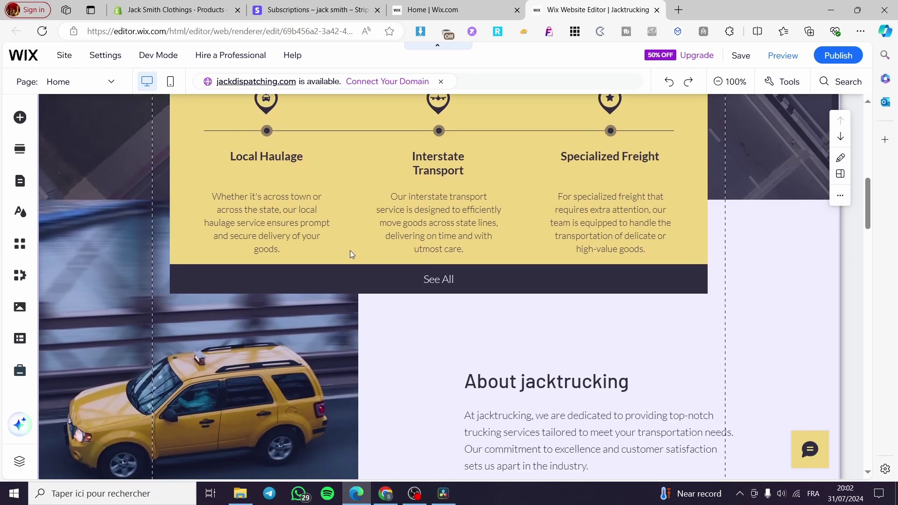
scroll(863, 351, "up", 19)
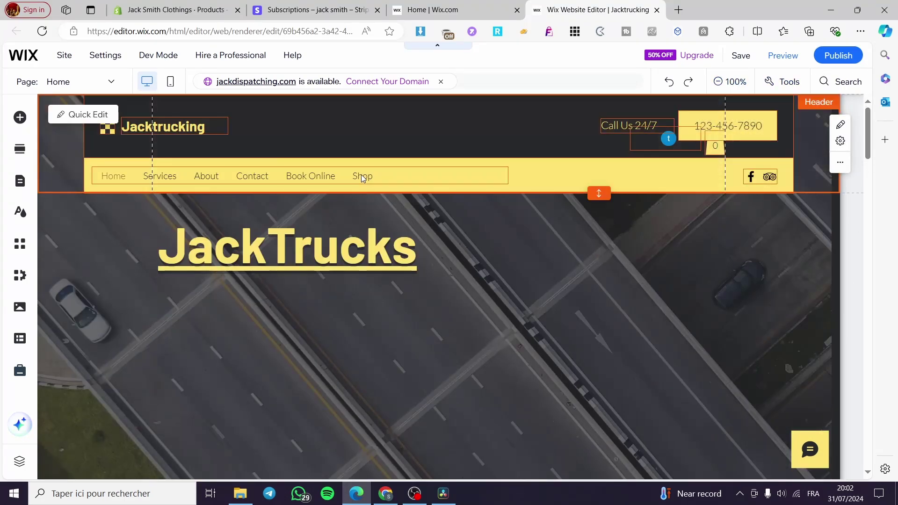
- Check the Store Pages in Pages & Menu, then switch the editor to the Shop page
left_click(362, 174)
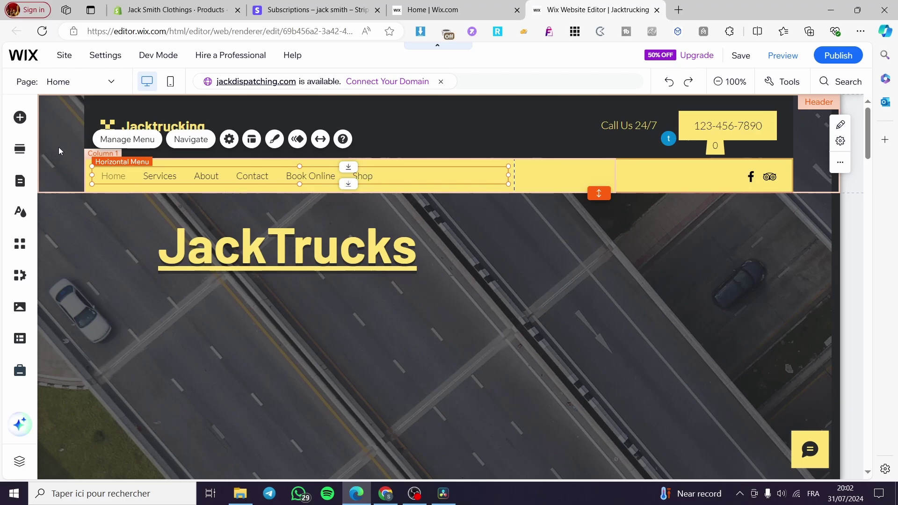
left_click(20, 180)
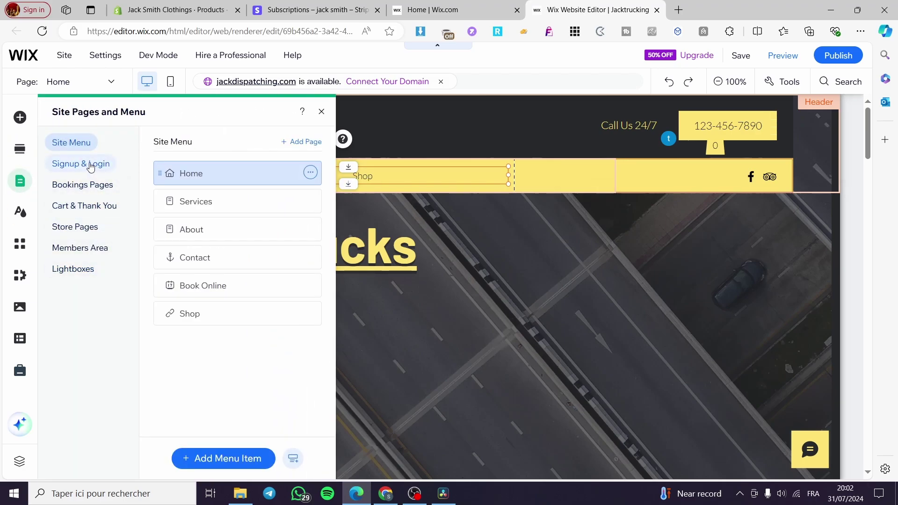
left_click(86, 230)
left_click(89, 143)
left_click(210, 316)
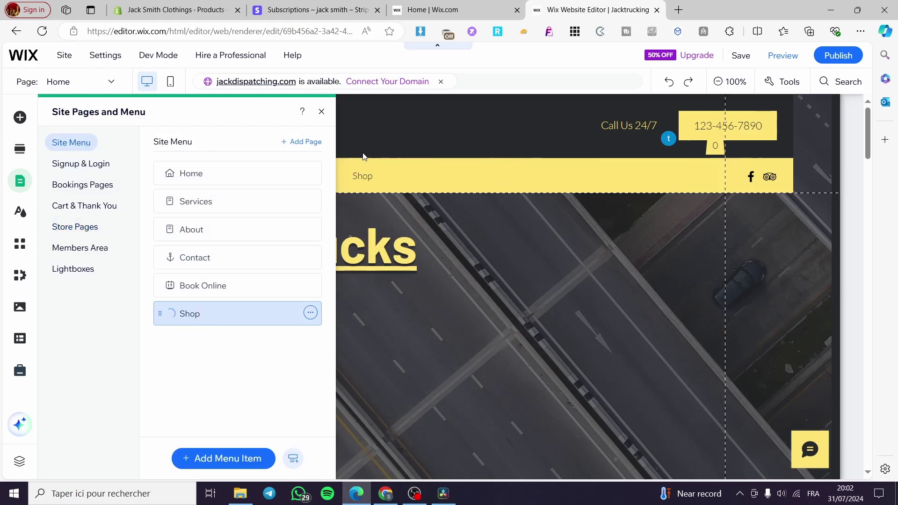
left_click(321, 112)
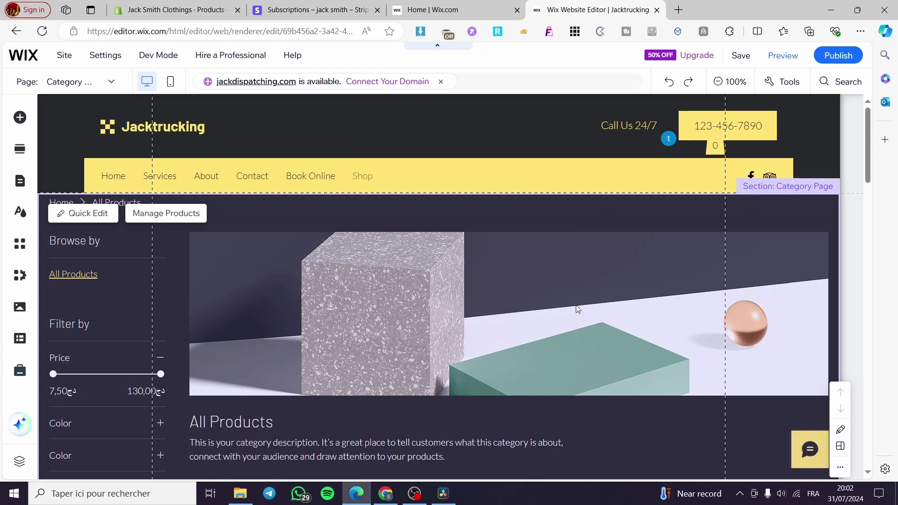
scroll(578, 310, "down", 8)
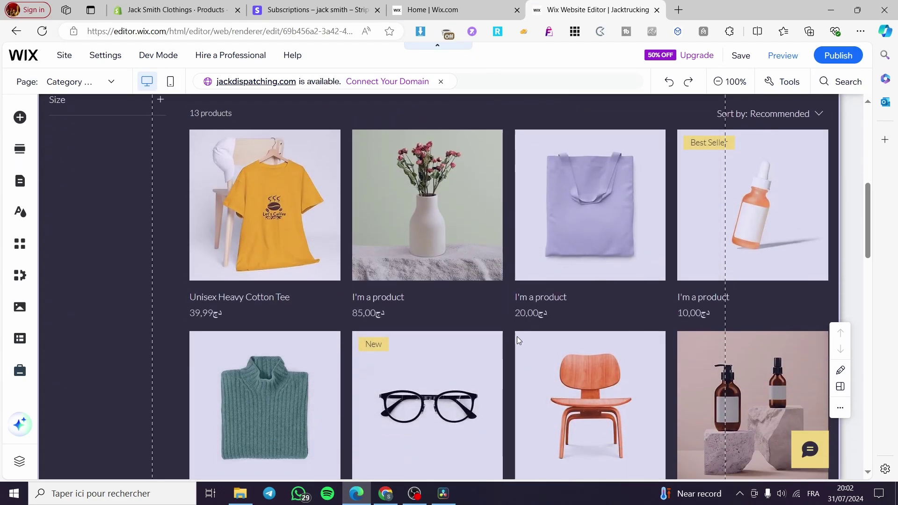
scroll(518, 336, "down", 8)
scroll(624, 357, "up", 10)
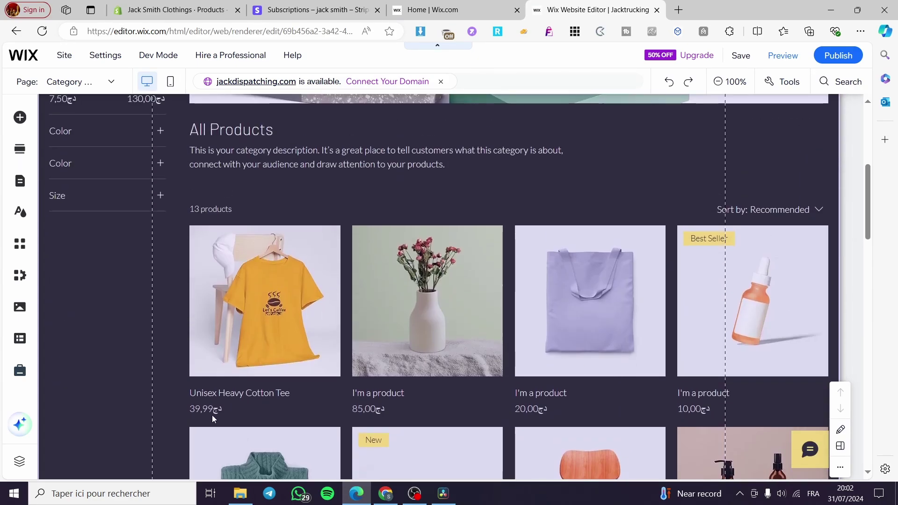
scroll(655, 335, "down", 5)
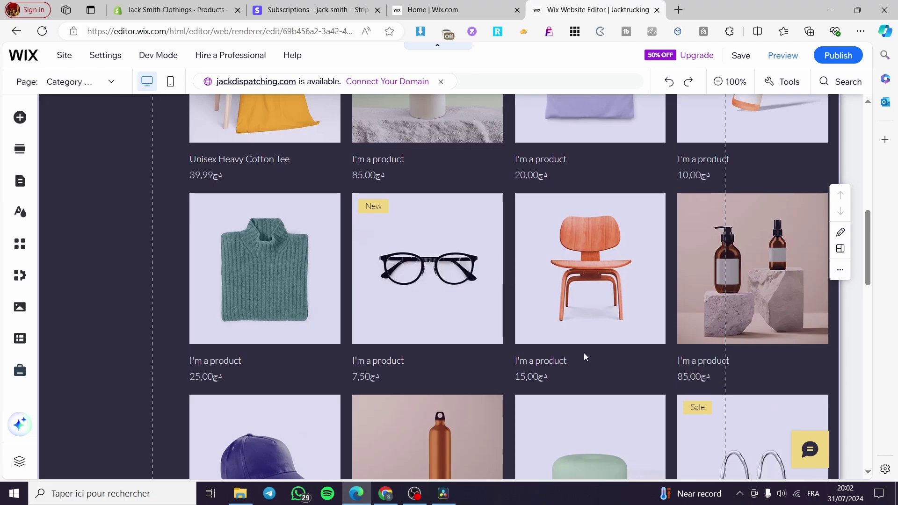
scroll(607, 299, "down", 9)
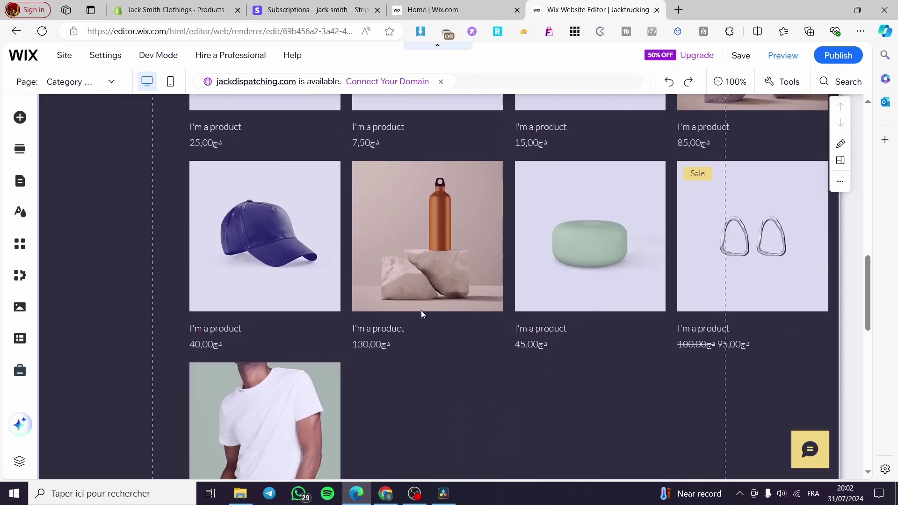
scroll(354, 318, "up", 6)
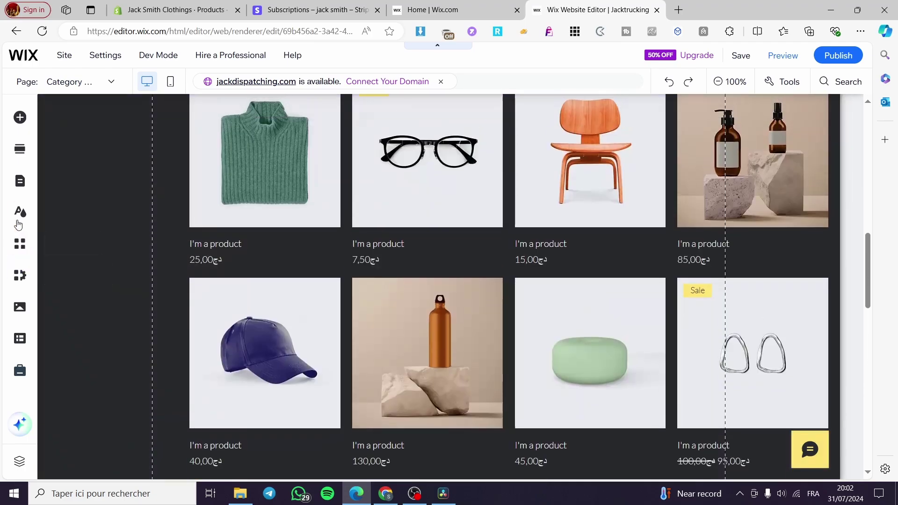
scroll(392, 231, "up", 7)
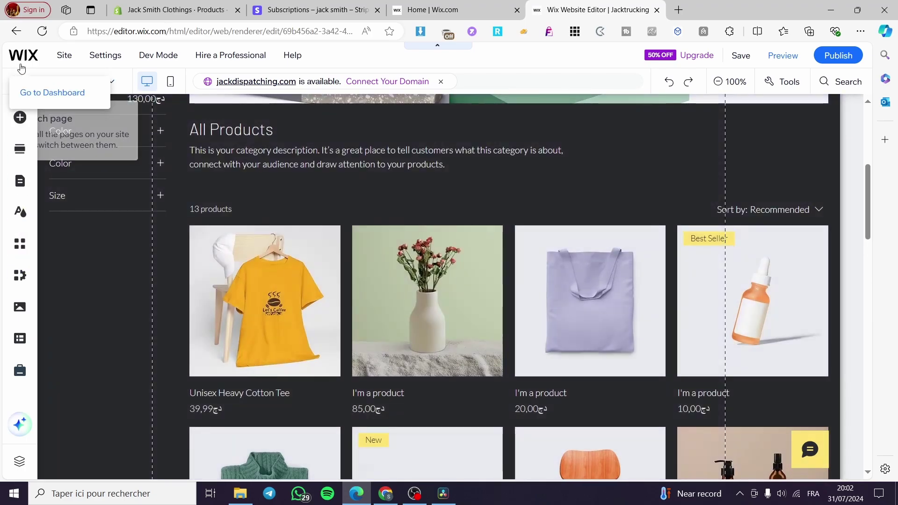
- Browse the Text, Strip and Store categories in Add Elements, ending on Payments
left_click(20, 122)
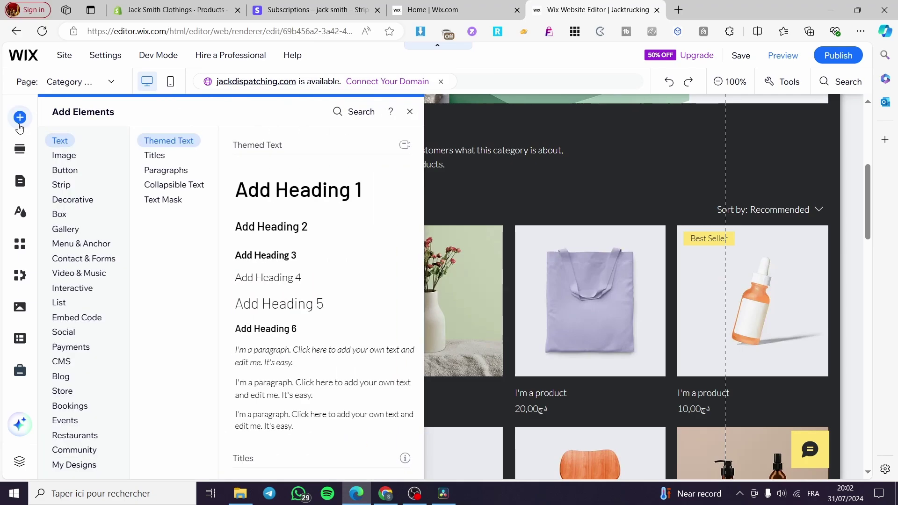
left_click(55, 184)
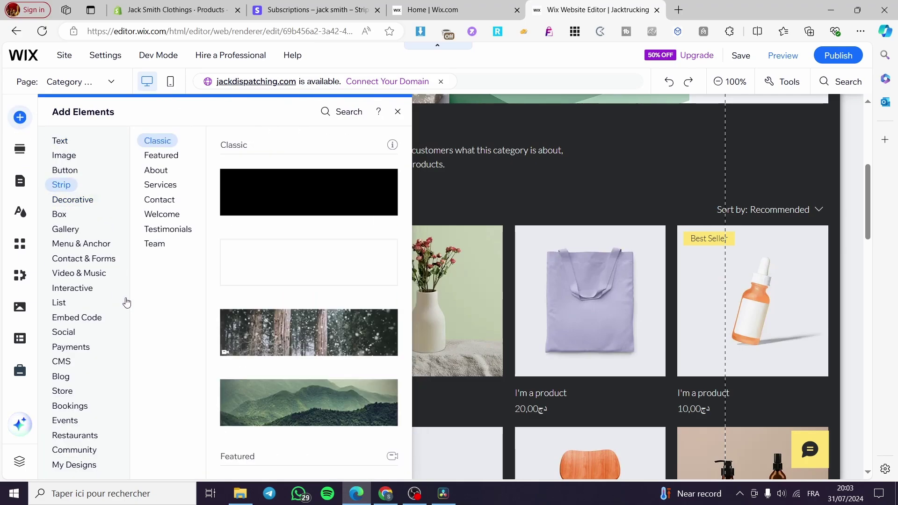
left_click(61, 391)
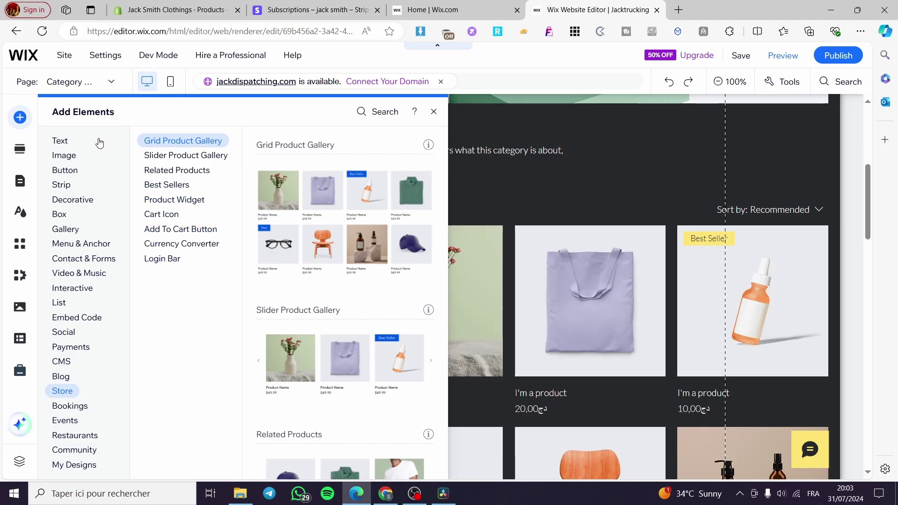
mouse_move(69, 348)
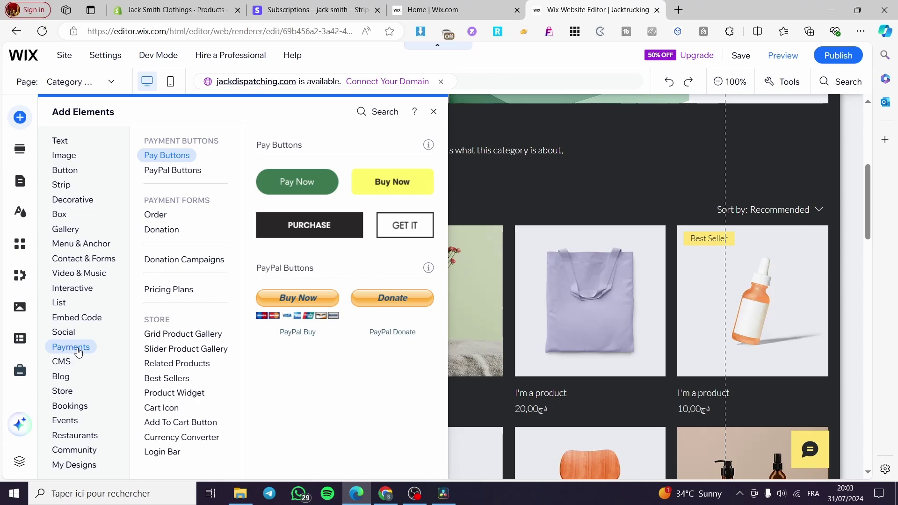
- Preview the Grid Product Gallery element and inspect the Pay Now payment button
left_click(197, 348)
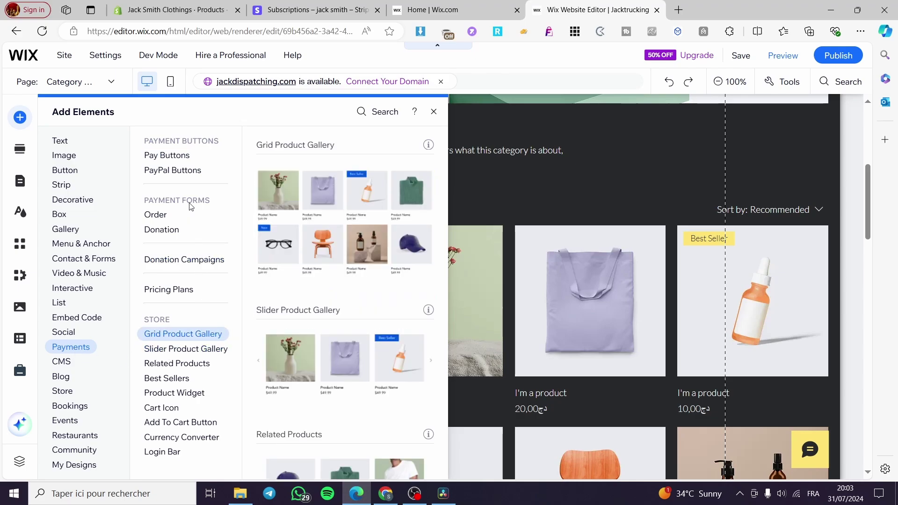
mouse_move(183, 159)
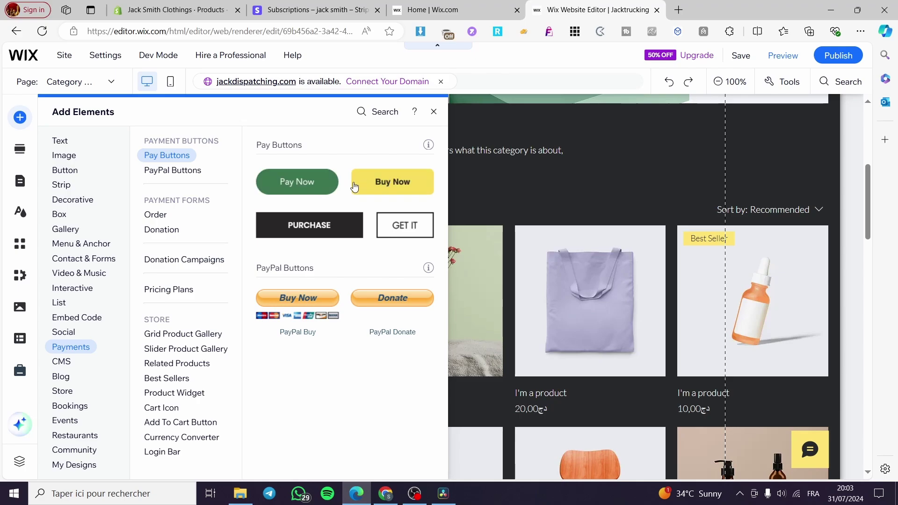
left_click(314, 189)
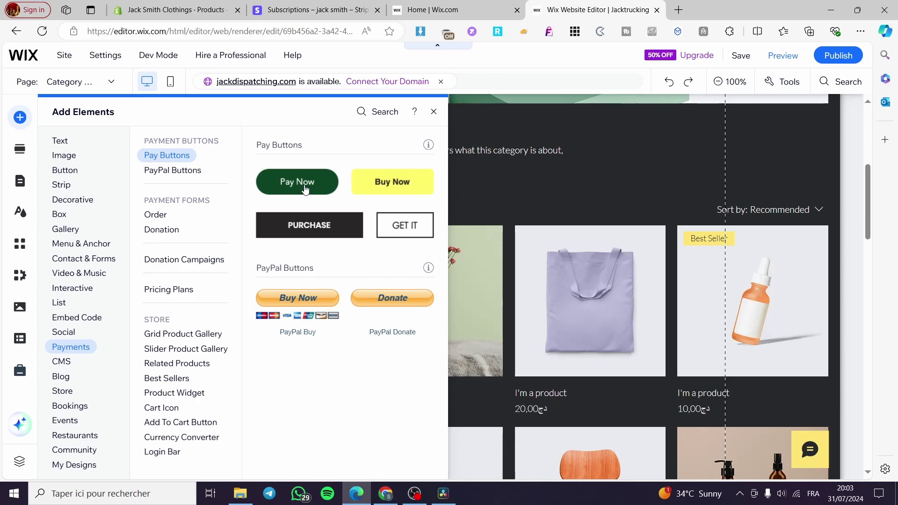
left_click(303, 189)
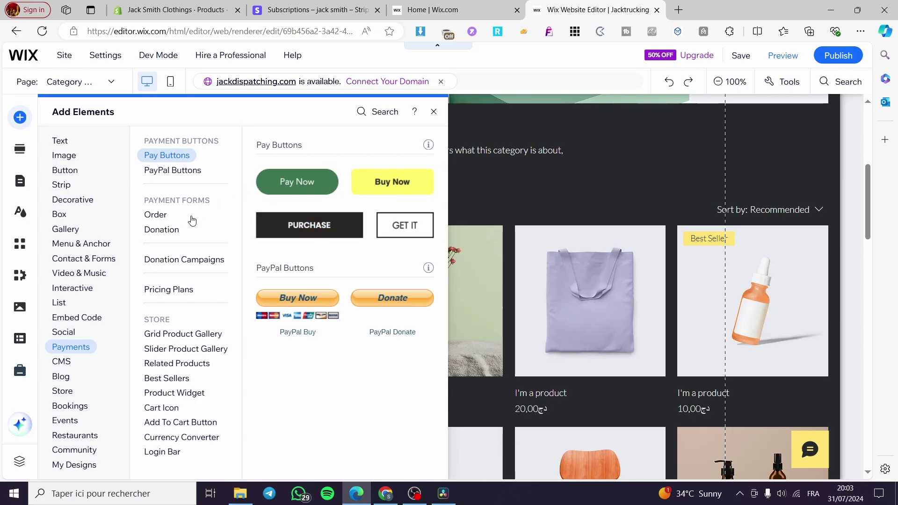
- Browse the Order and Donation form templates, then show the Pricing Plans offer
left_click(159, 219)
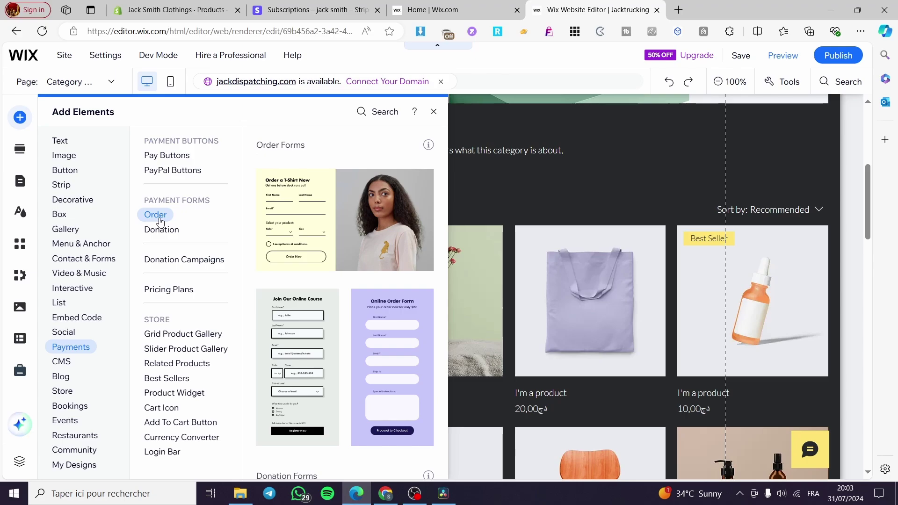
left_click(161, 227)
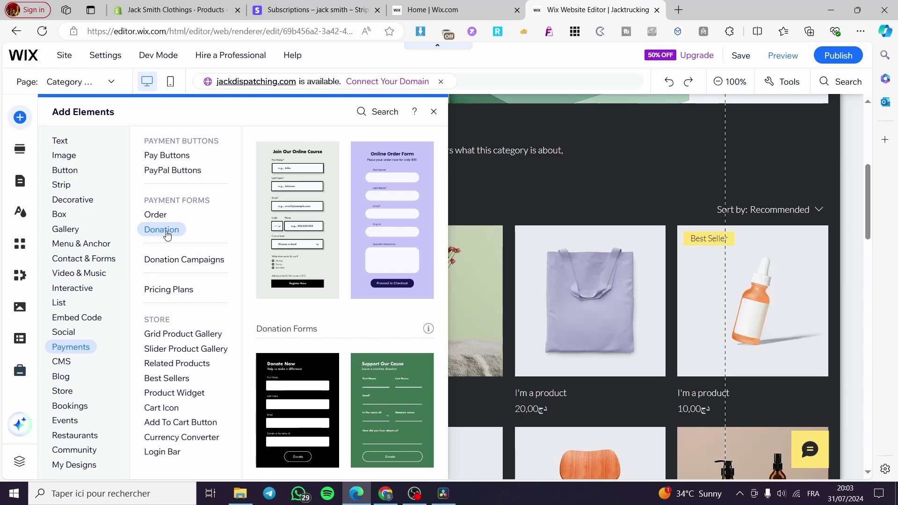
left_click(156, 216)
left_click(171, 290)
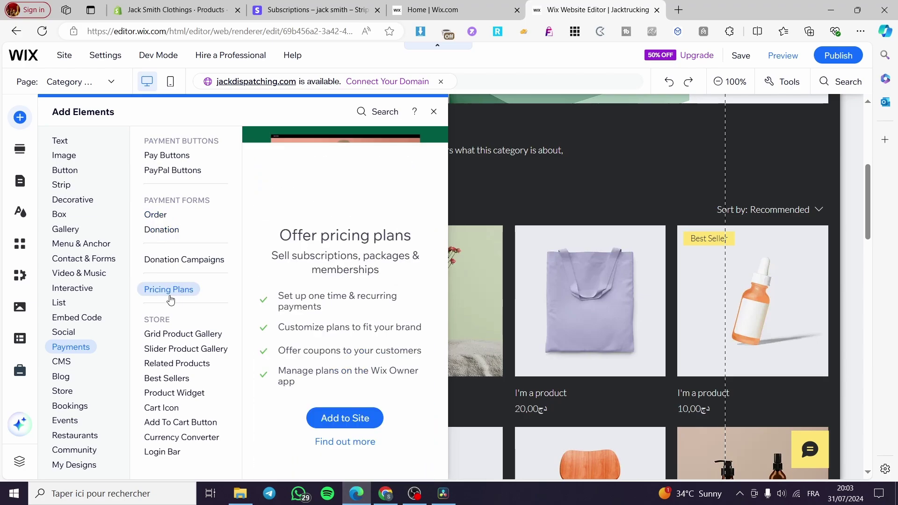